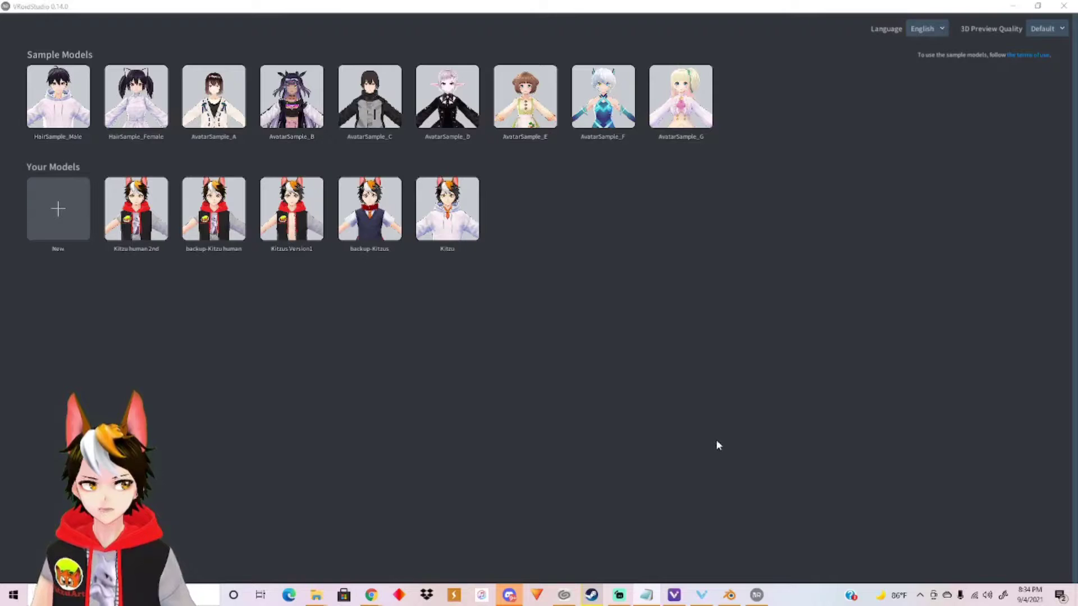
Open the HairSample_Female sample model and set its A (uh) mouth expression to 100 in the camera and export mode
left_click(145, 109)
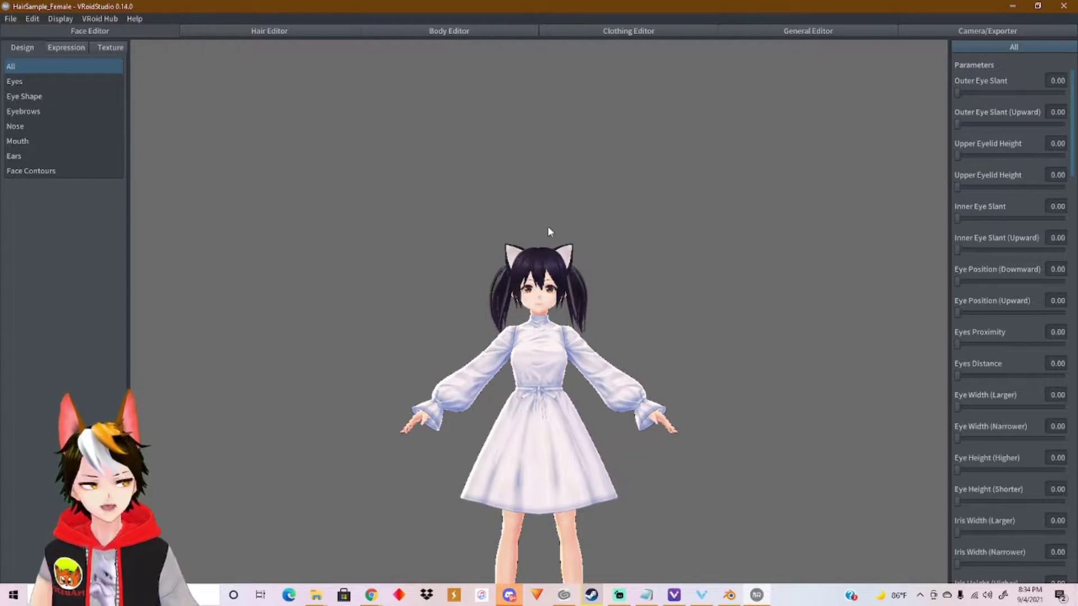
left_click(929, 34)
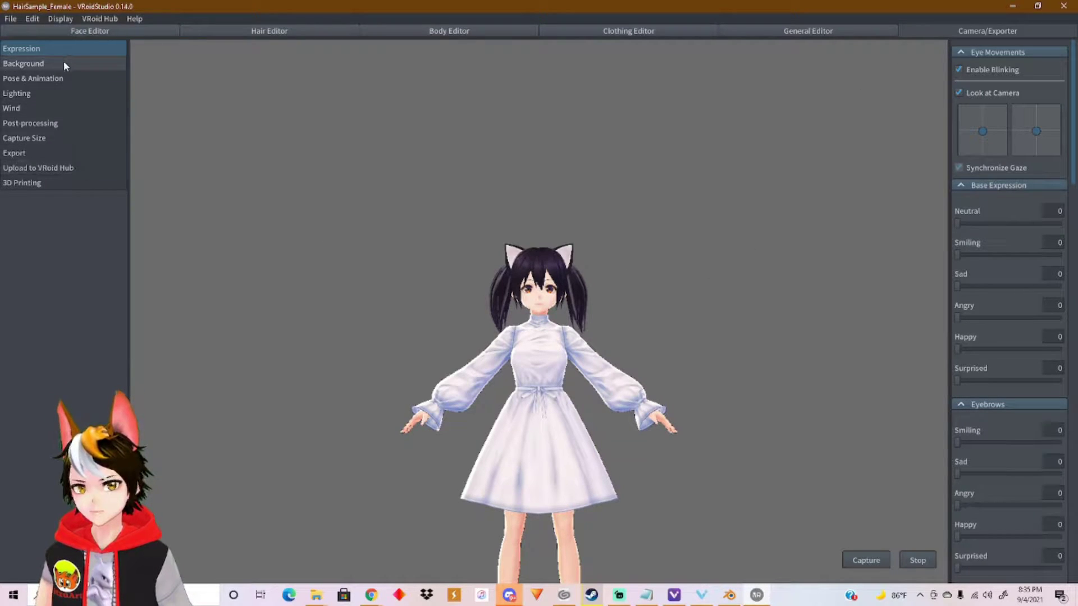
scroll(1037, 408, "down", 8)
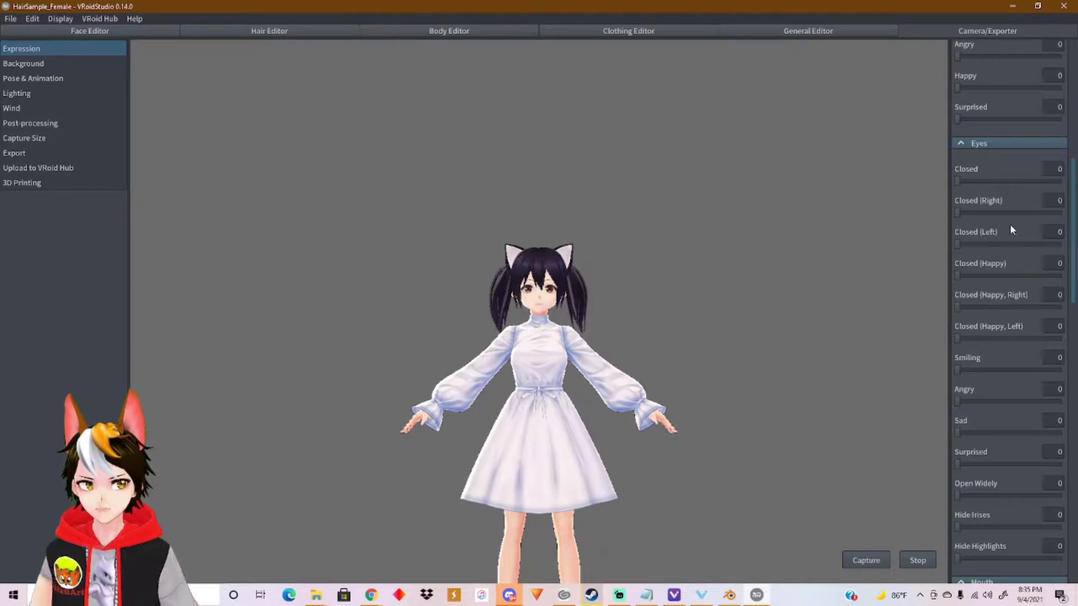
scroll(1005, 362, "down", 6)
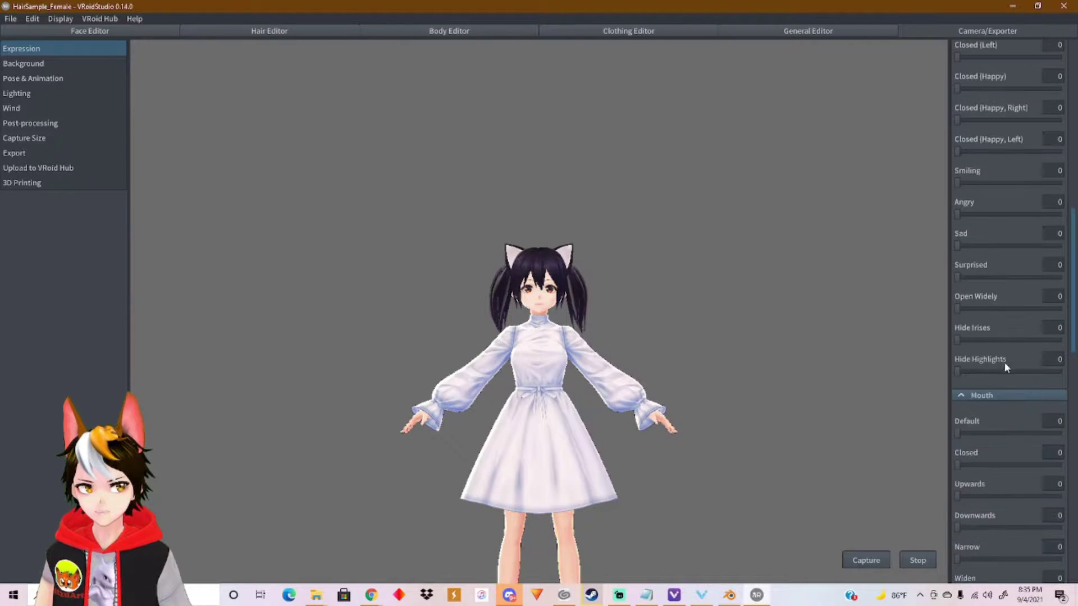
scroll(1004, 362, "down", 6)
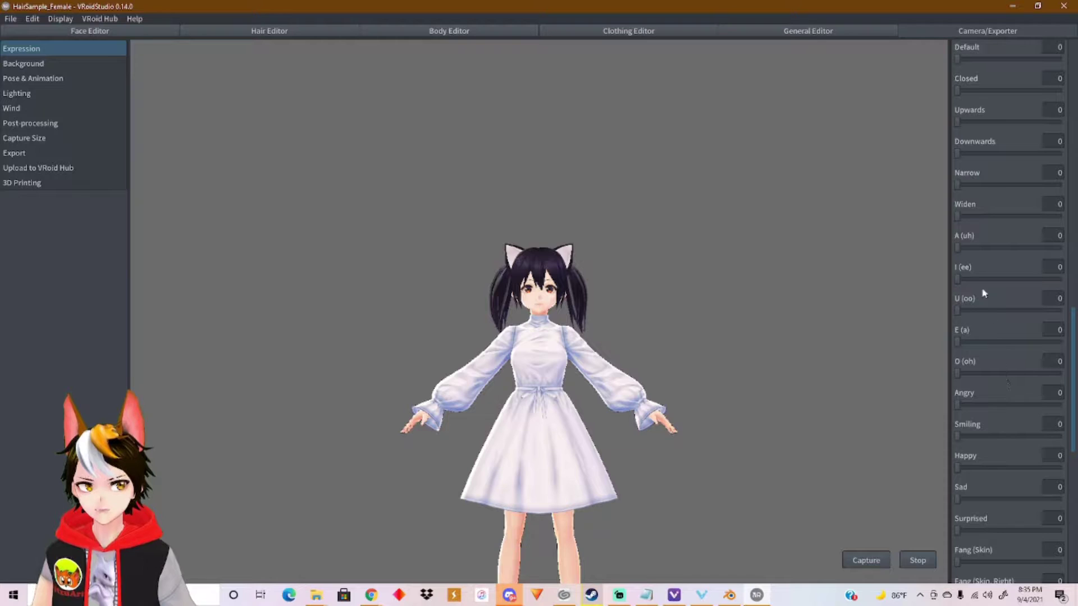
left_click_drag(958, 247, 1070, 247)
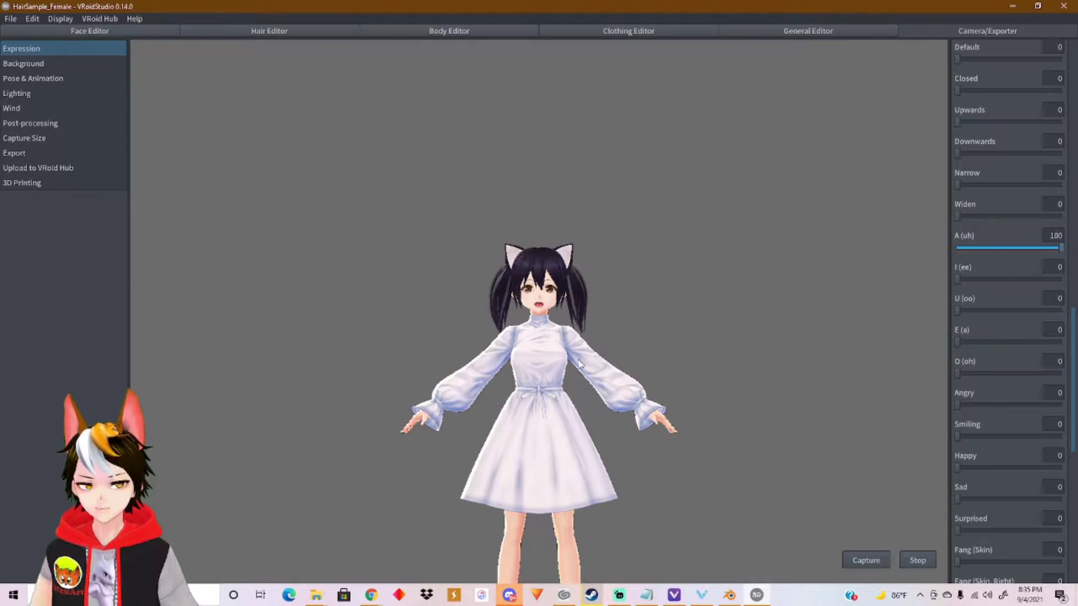
scroll(580, 364, "up", 10)
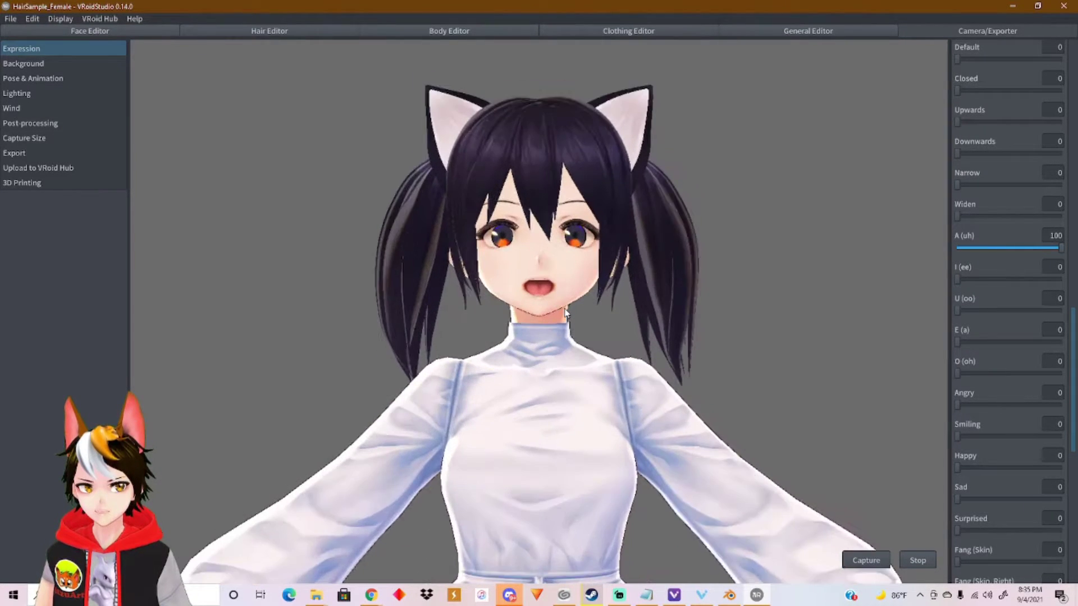
scroll(566, 312, "up", 3)
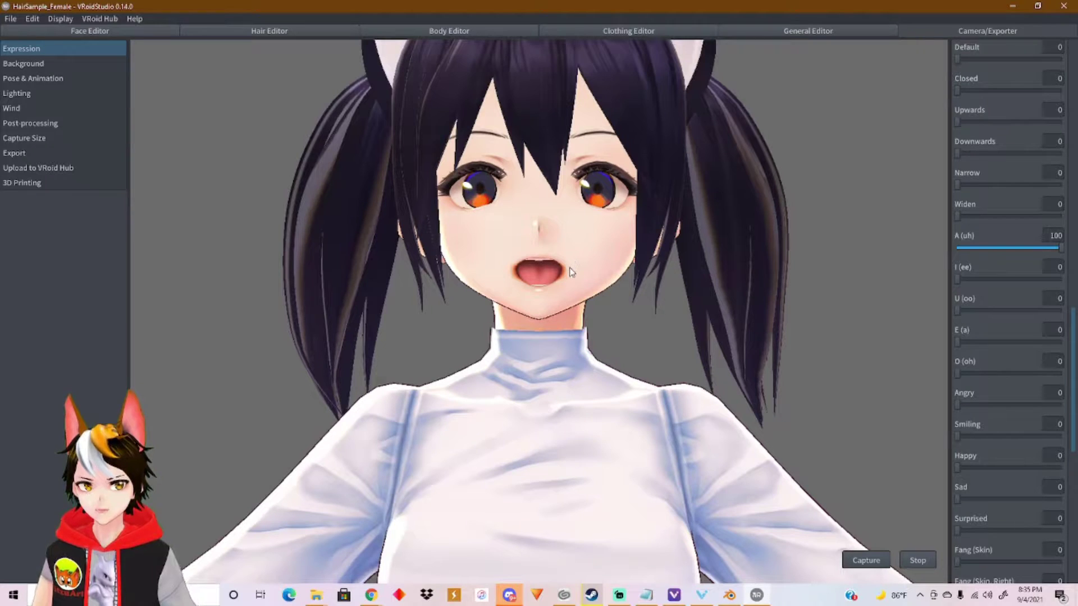
Set the Fangs 1 teeth expression to 100
scroll(1008, 412, "down", 8)
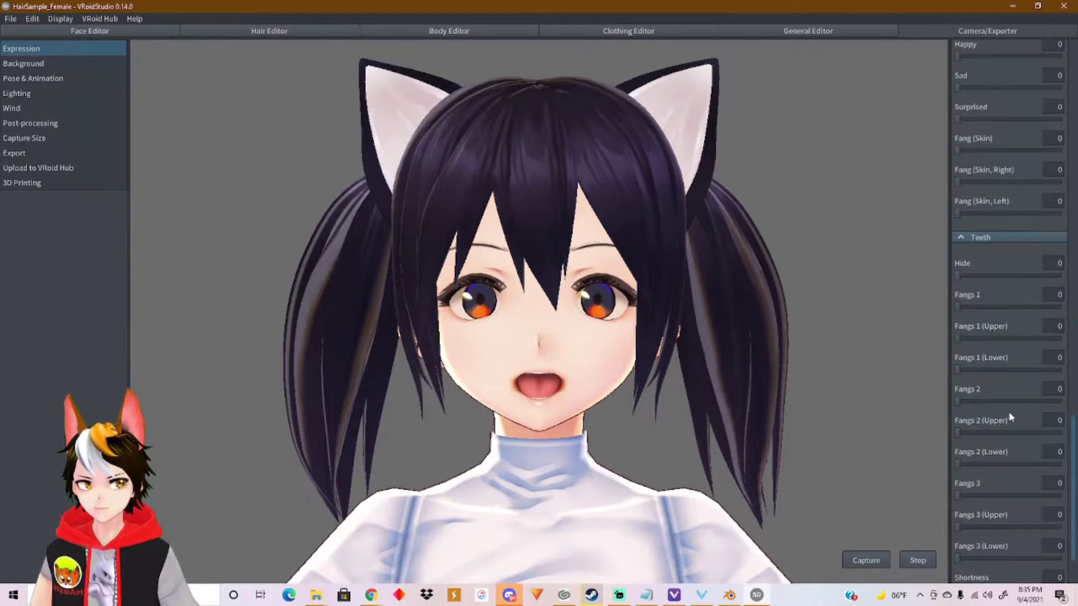
scroll(1014, 369, "down", 2)
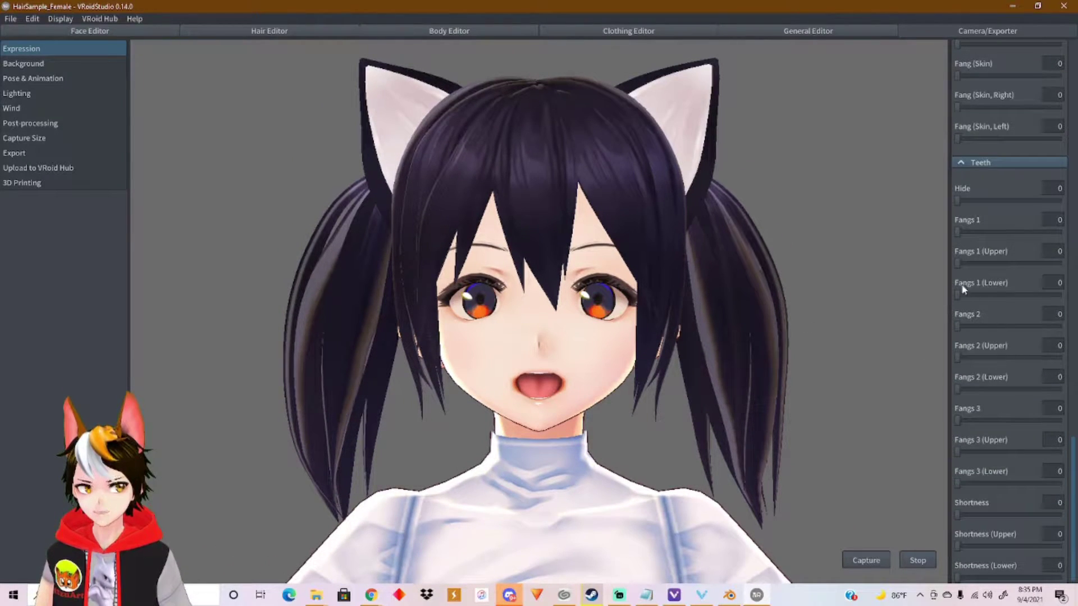
left_click_drag(1061, 263, 1058, 232)
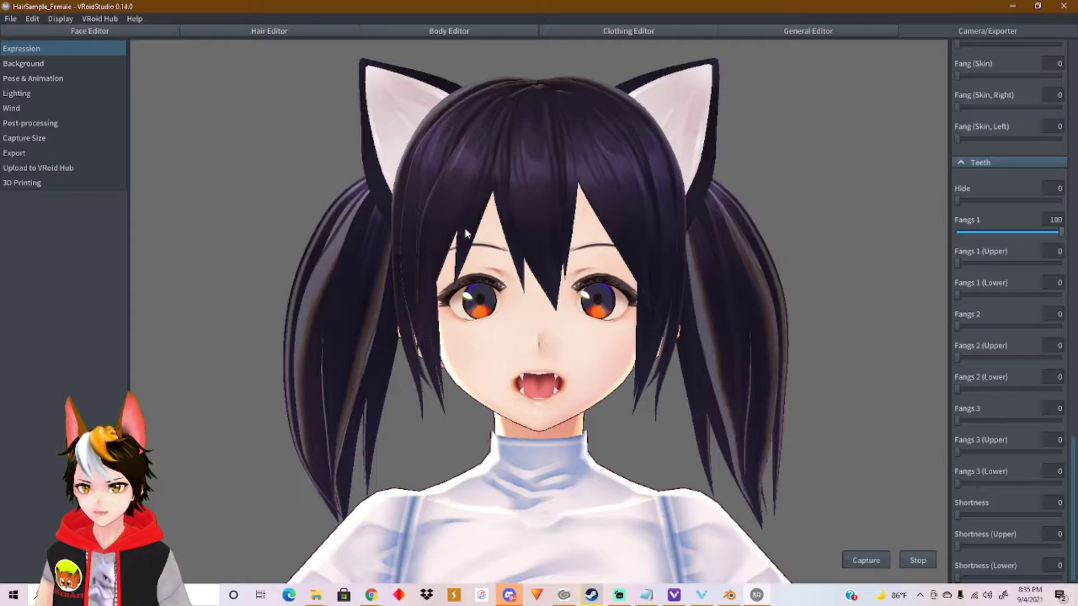
Start a VRM export of the model and name the avatar "Neko teeth test"
left_click(23, 152)
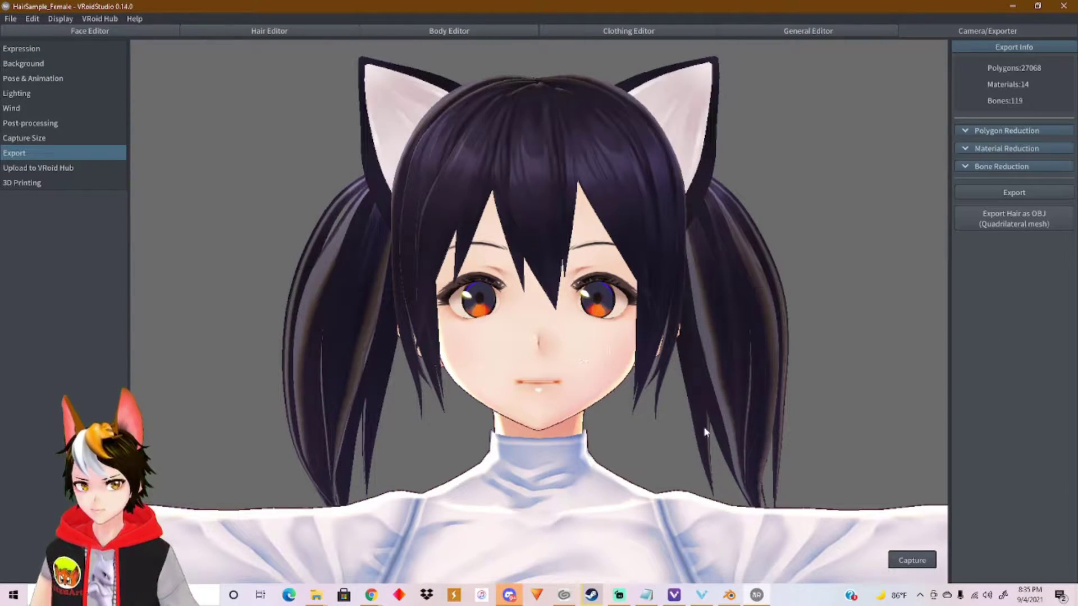
left_click(993, 194)
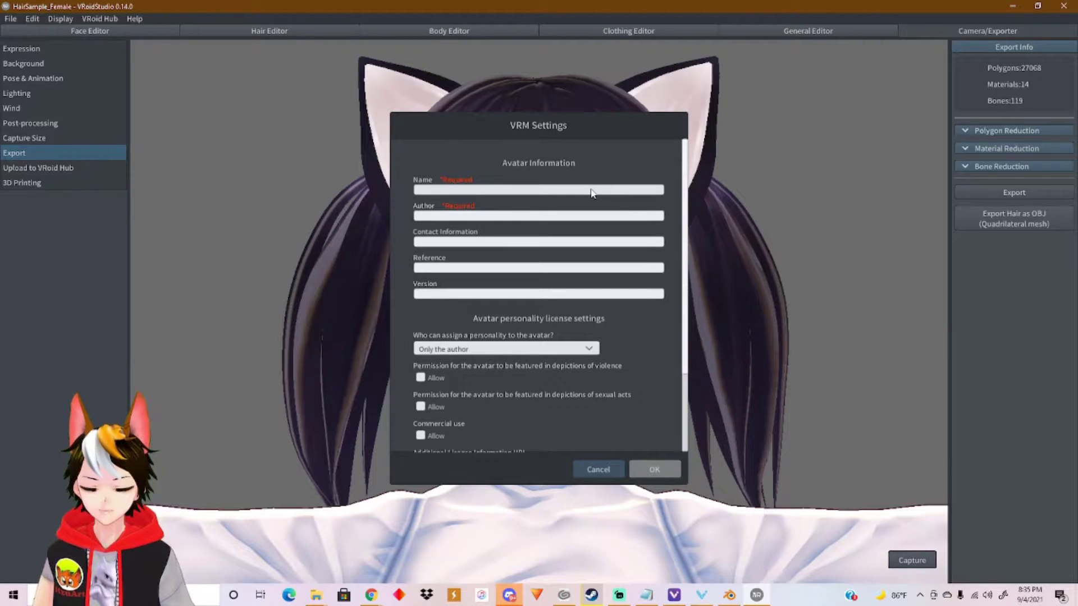
type("Nkeo")
key("BackSpace")
key("BackSpace")
key("BackSpace")
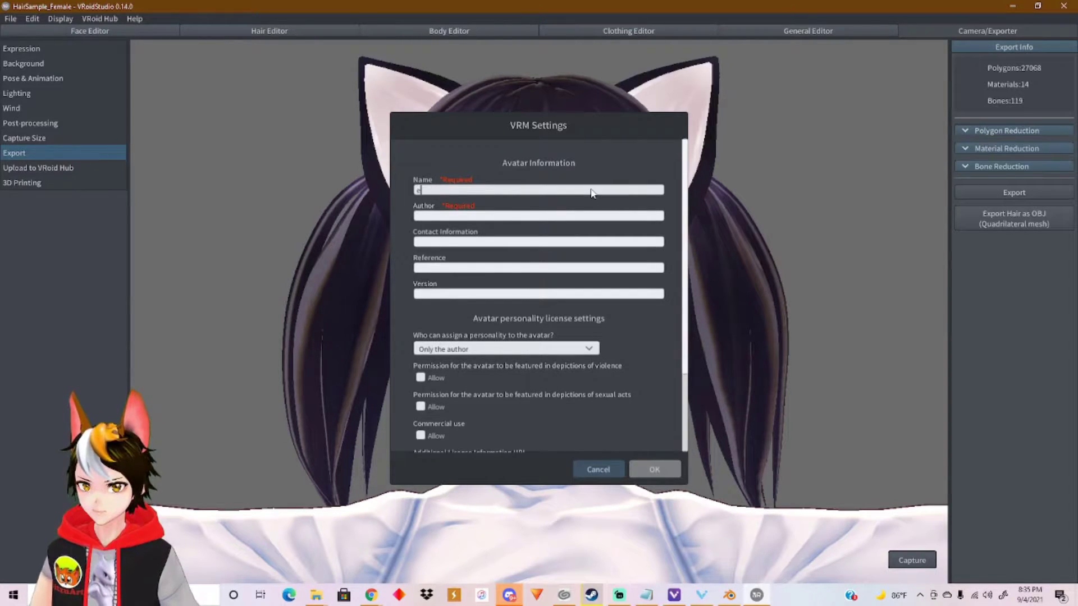
type("eko t")
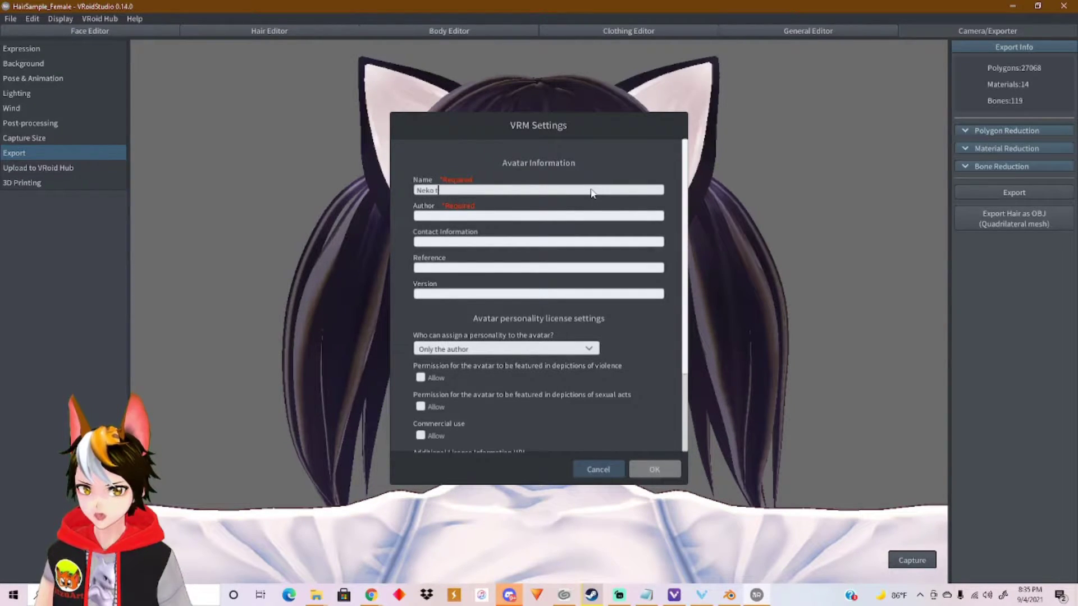
type("eeth test")
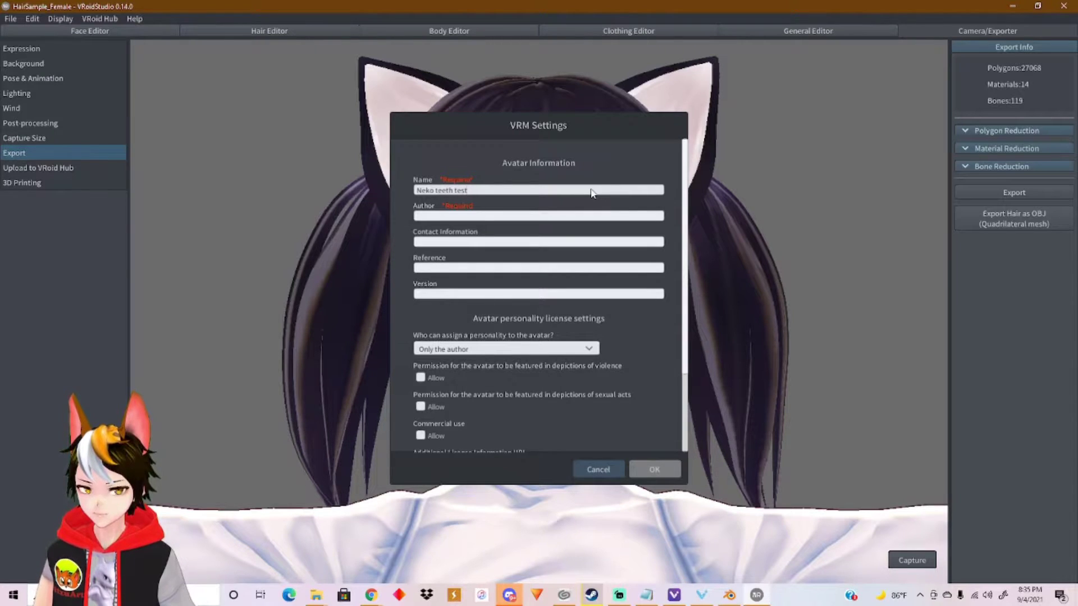
Fill in the author's name and export the avatar as Neko teeth test.vrm in the 2021 folder
left_click(577, 215)
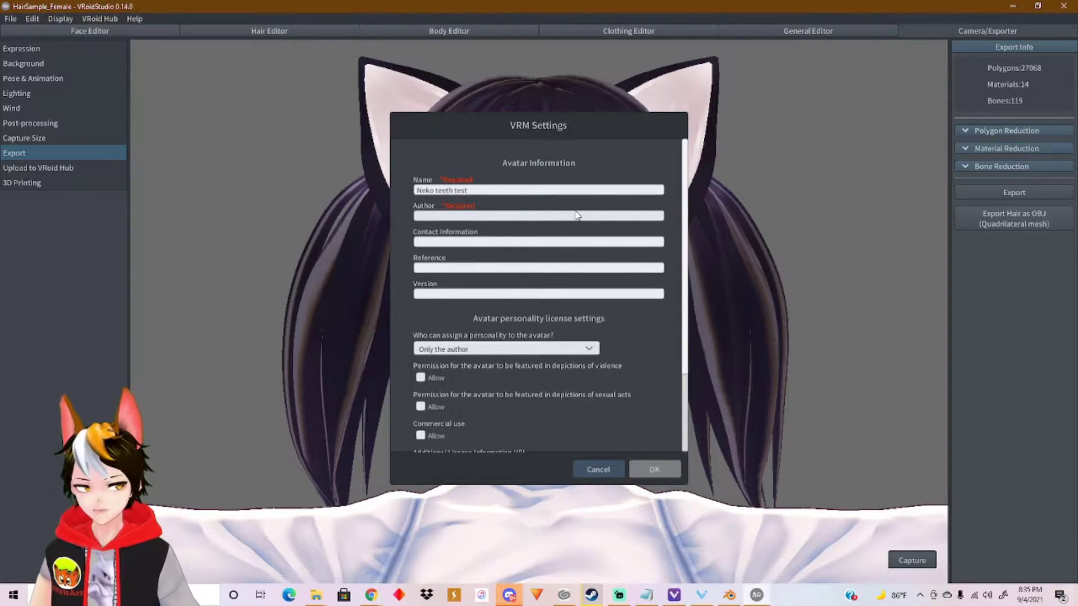
type("Kitzu")
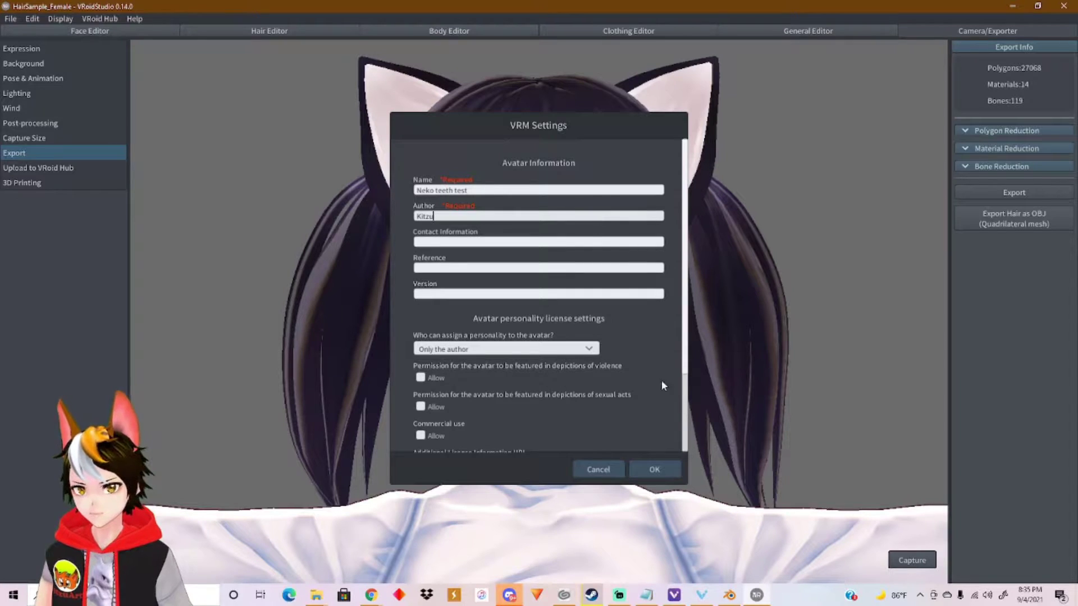
left_click(655, 469)
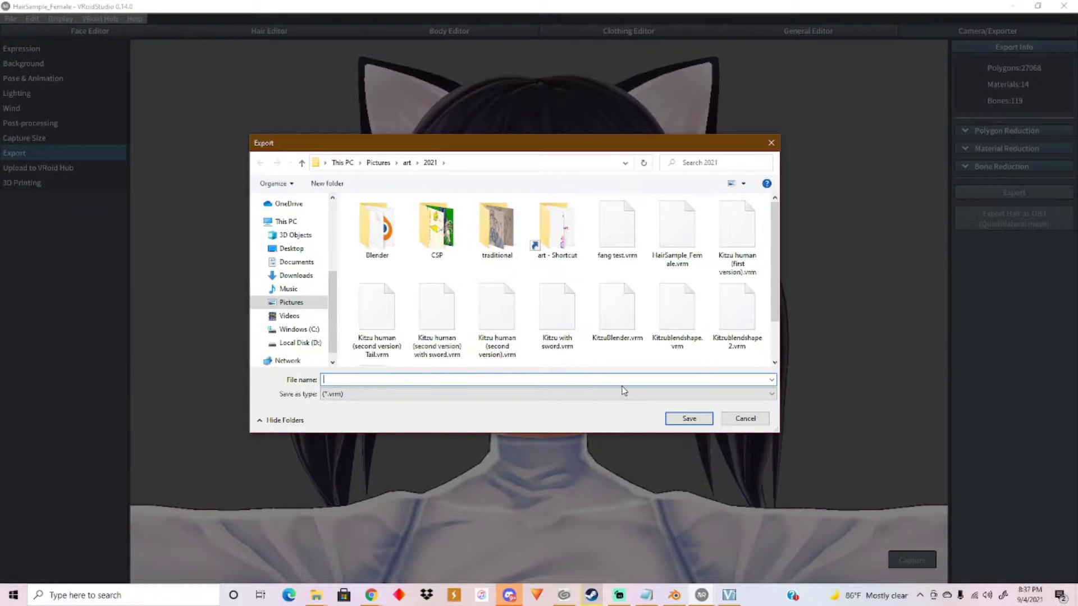
type("Neko tech")
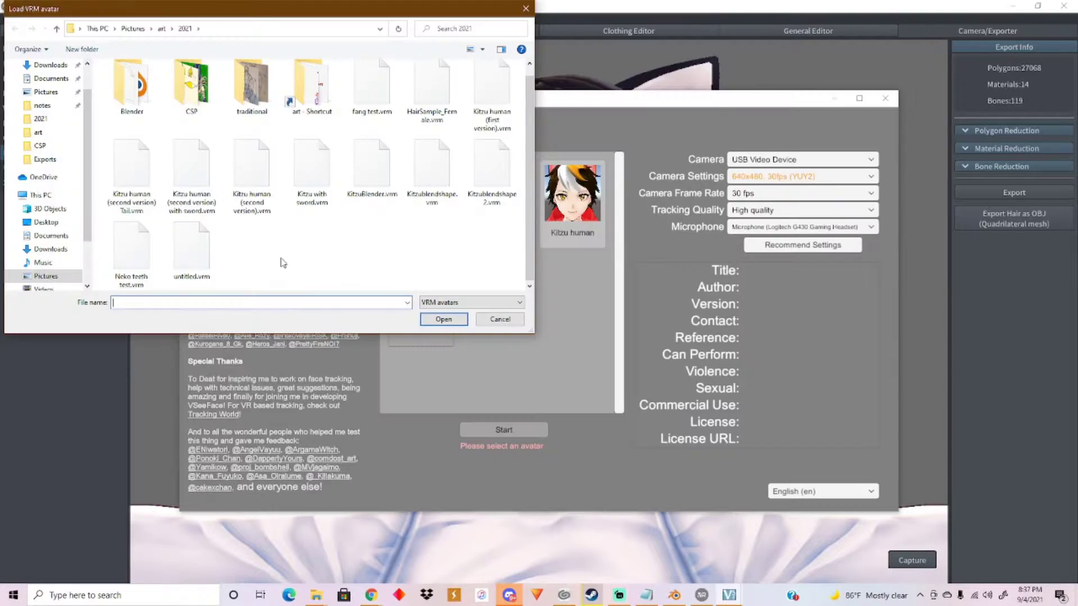
In VSeeFace, add Neko teeth test.vrm as an avatar and start face tracking with it
left_click(130, 257)
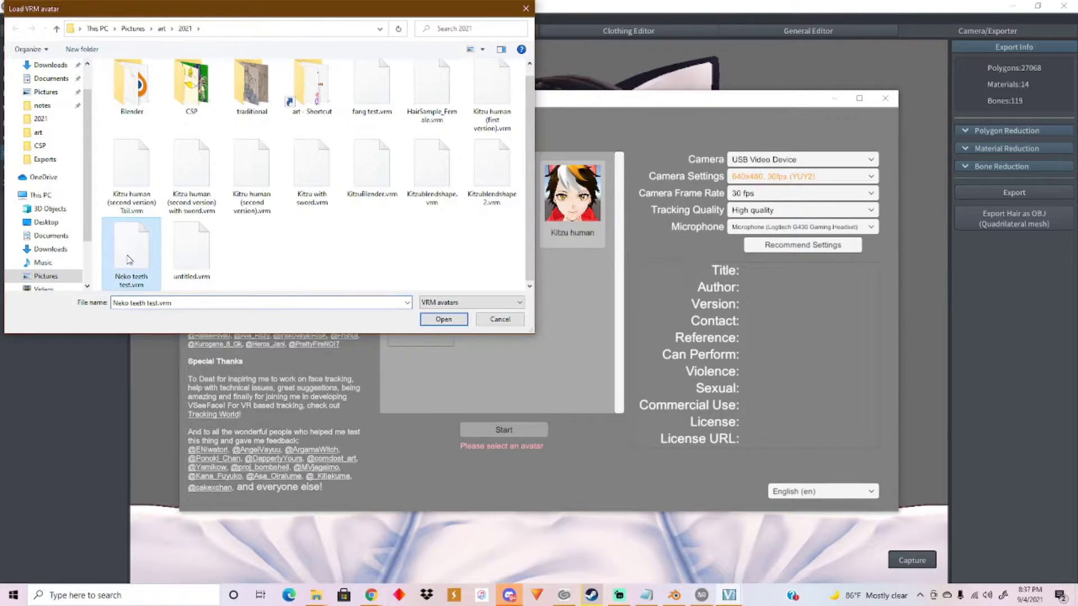
left_click(443, 320)
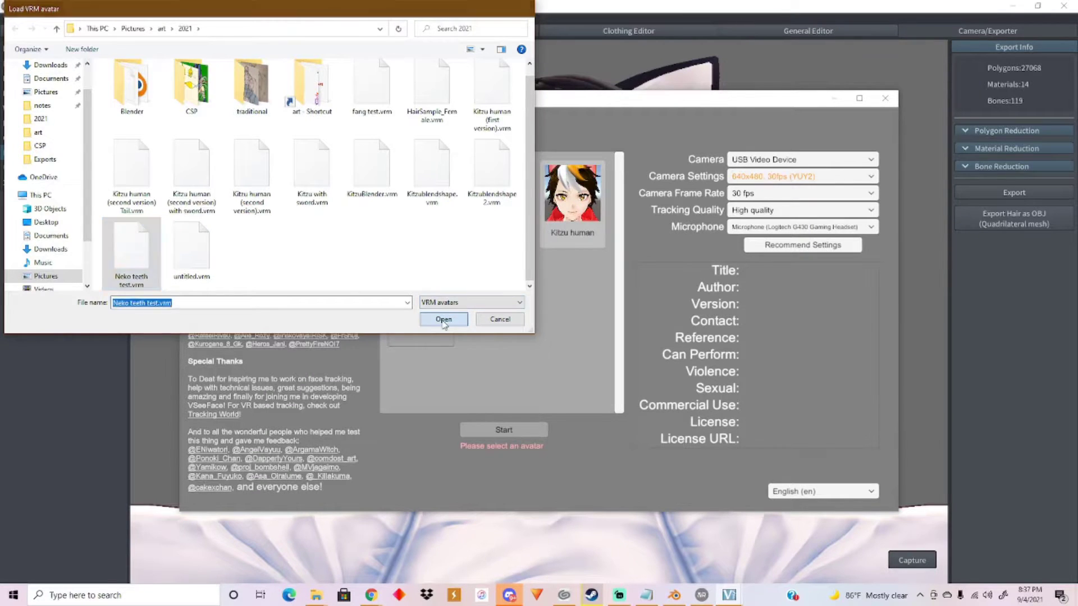
left_click(414, 321)
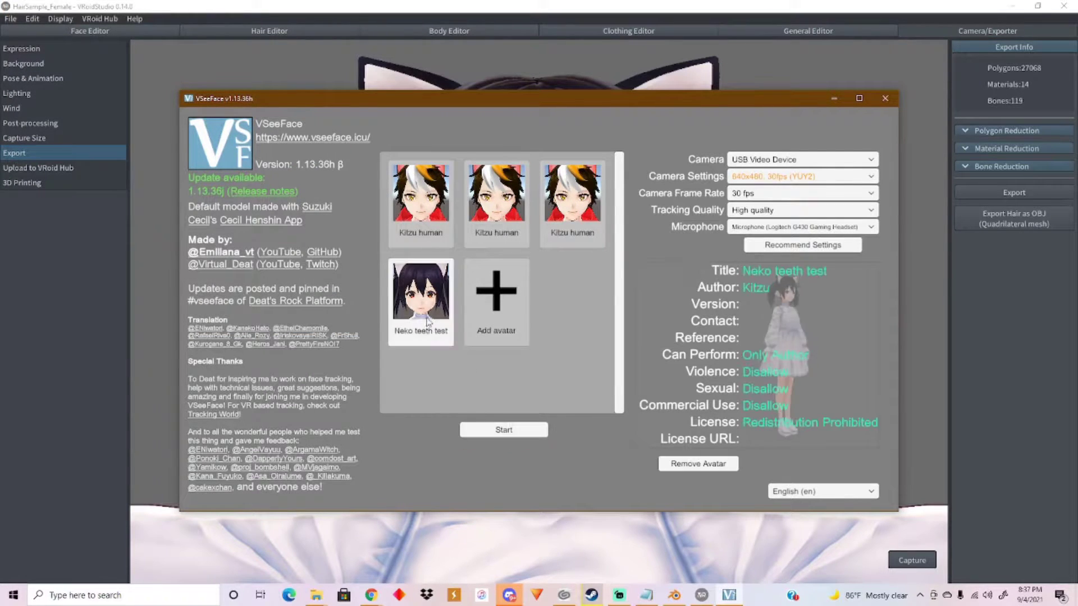
left_click(536, 431)
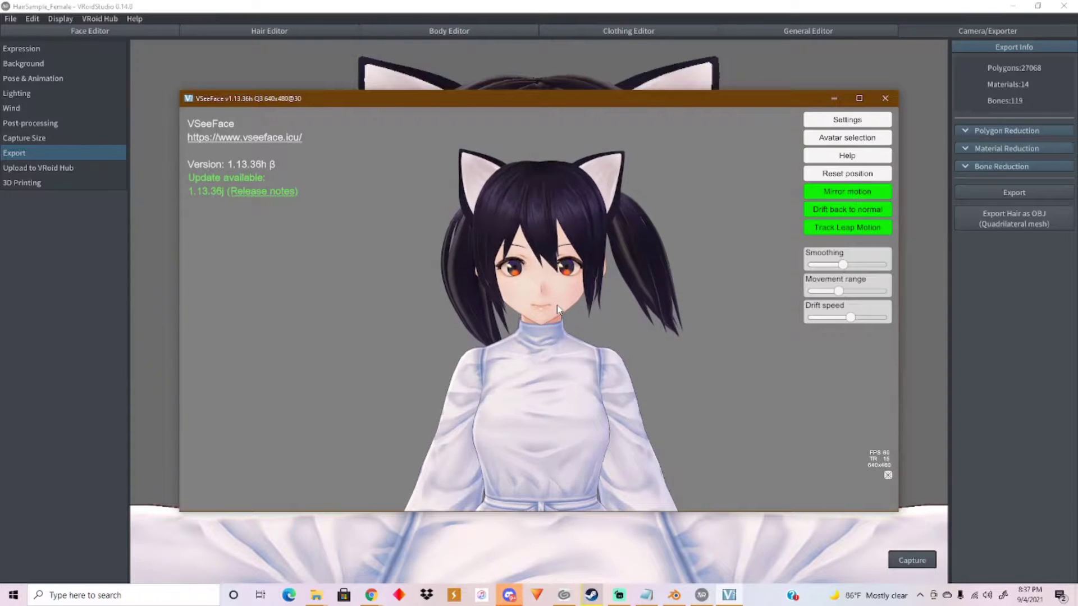
Examine the tracked avatar's open mouth up close for fangs, and close VSeeFace
scroll(558, 307, "up", 5)
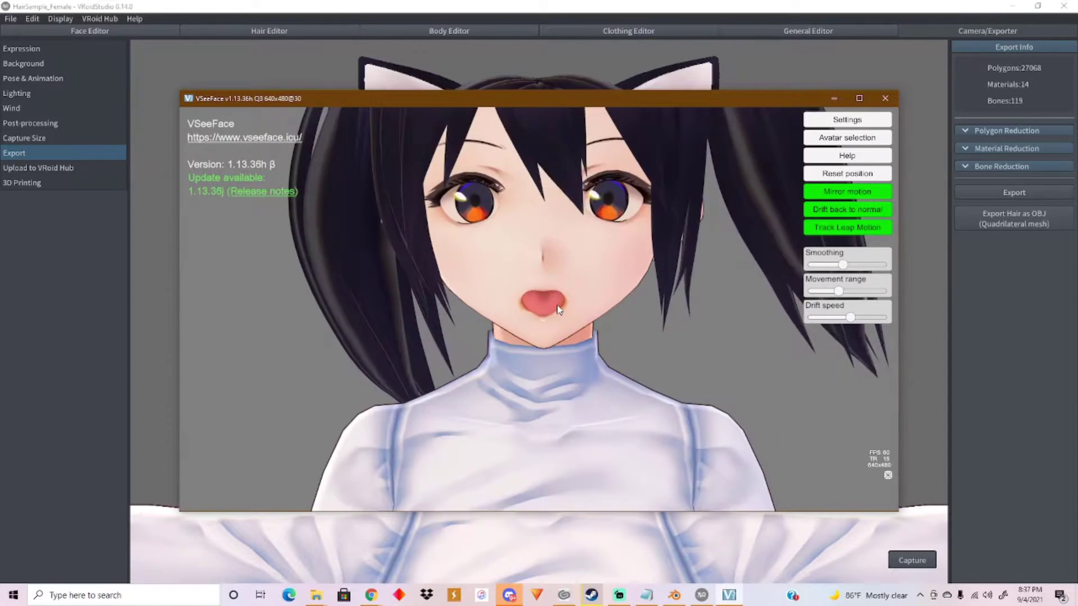
scroll(558, 308, "up", 5)
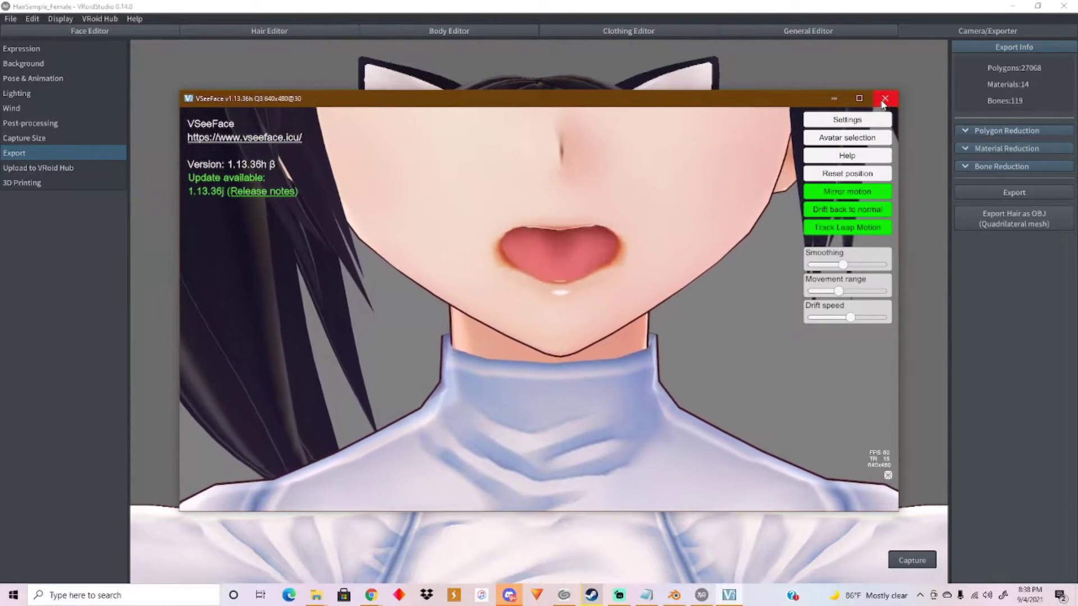
left_click(885, 98)
Switch to Blender, start a new General file and delete the default cube
left_click(674, 595)
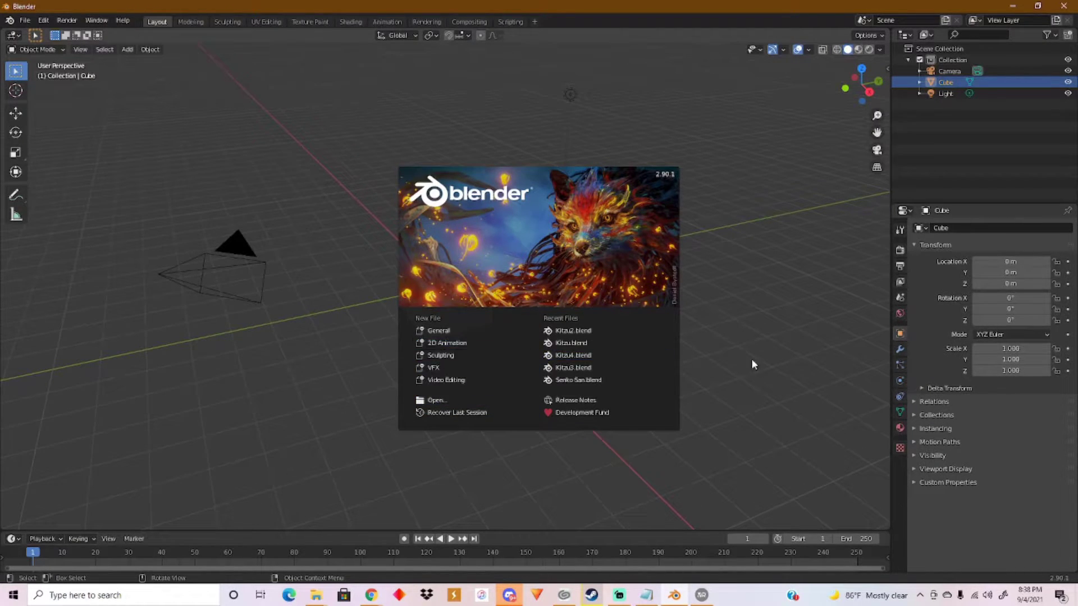
left_click(458, 334)
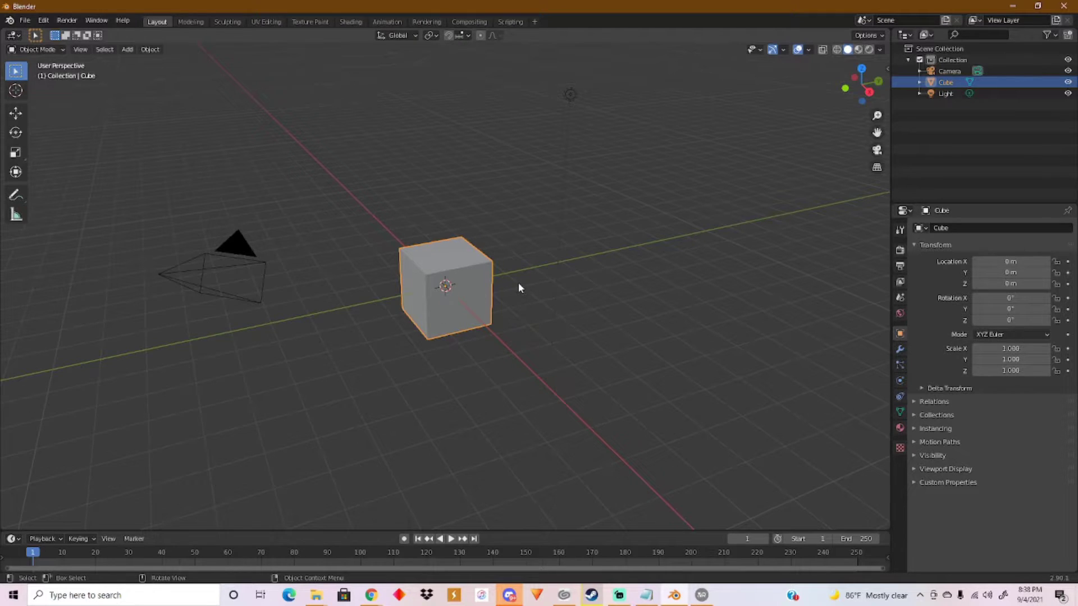
key("x")
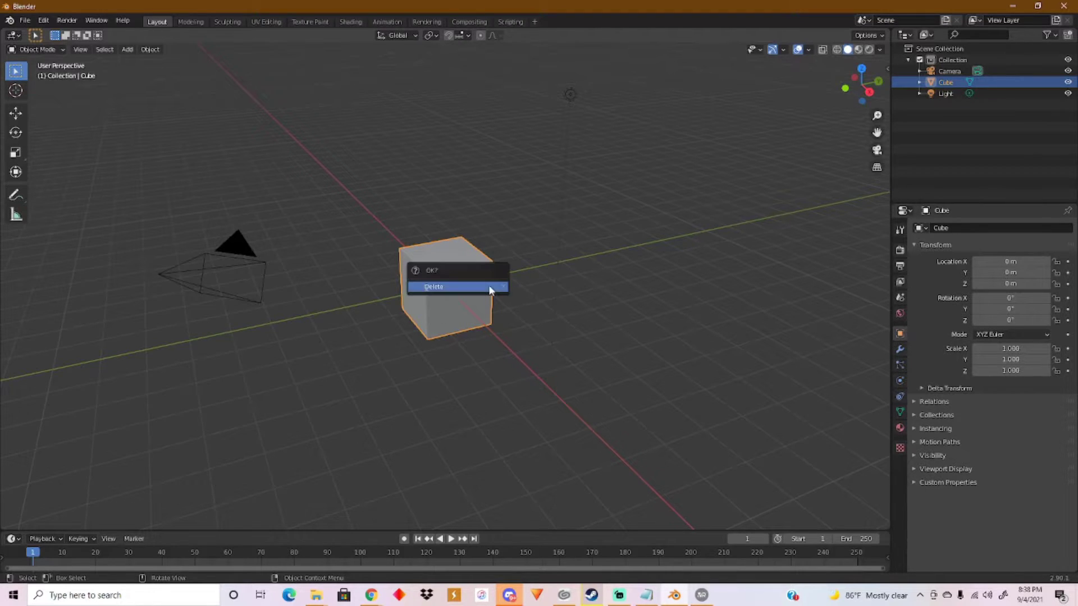
left_click(485, 288)
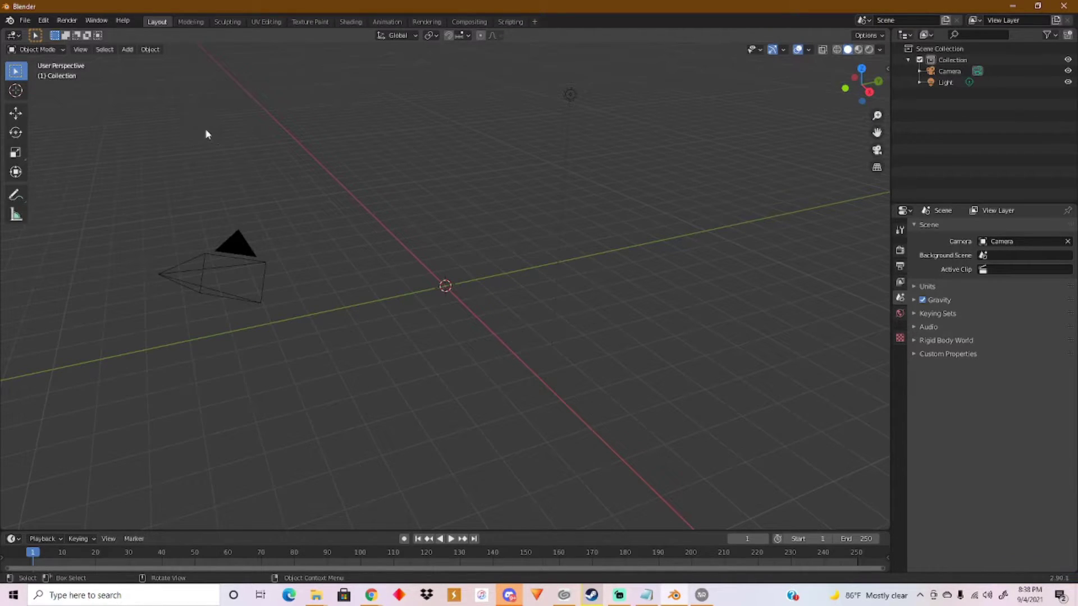
Open Blender's add-on preferences, view the file browser for installing an add-on, and close it without installing anything
left_click(44, 21)
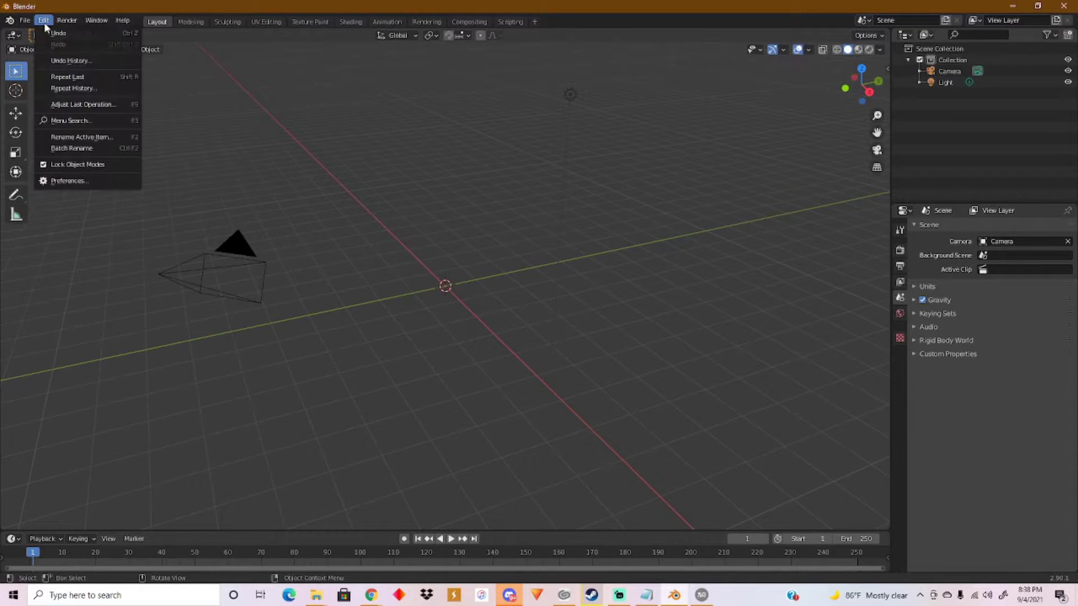
left_click(80, 183)
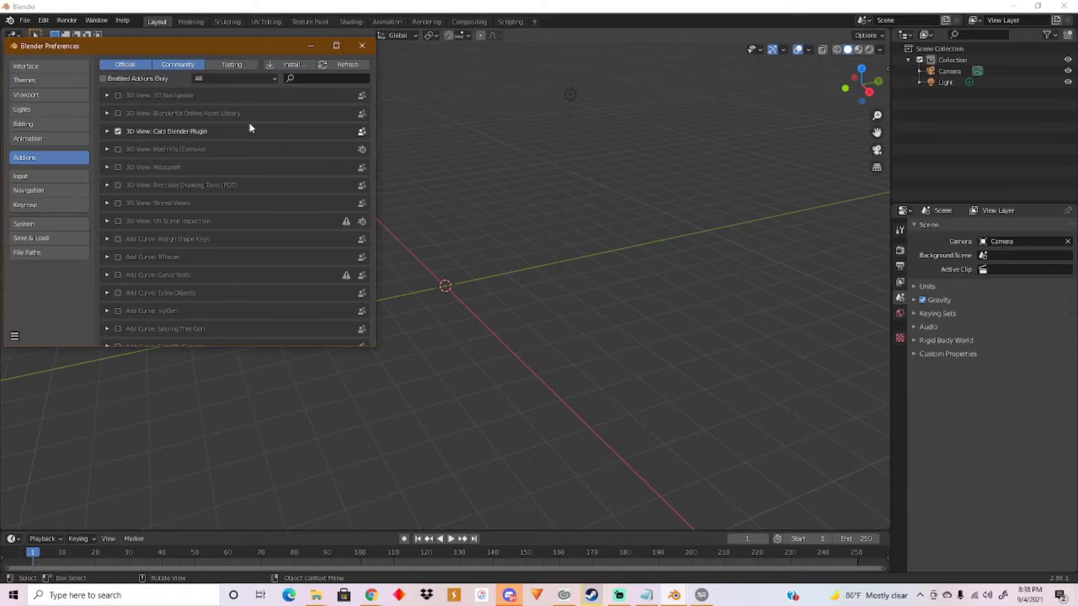
left_click(288, 66)
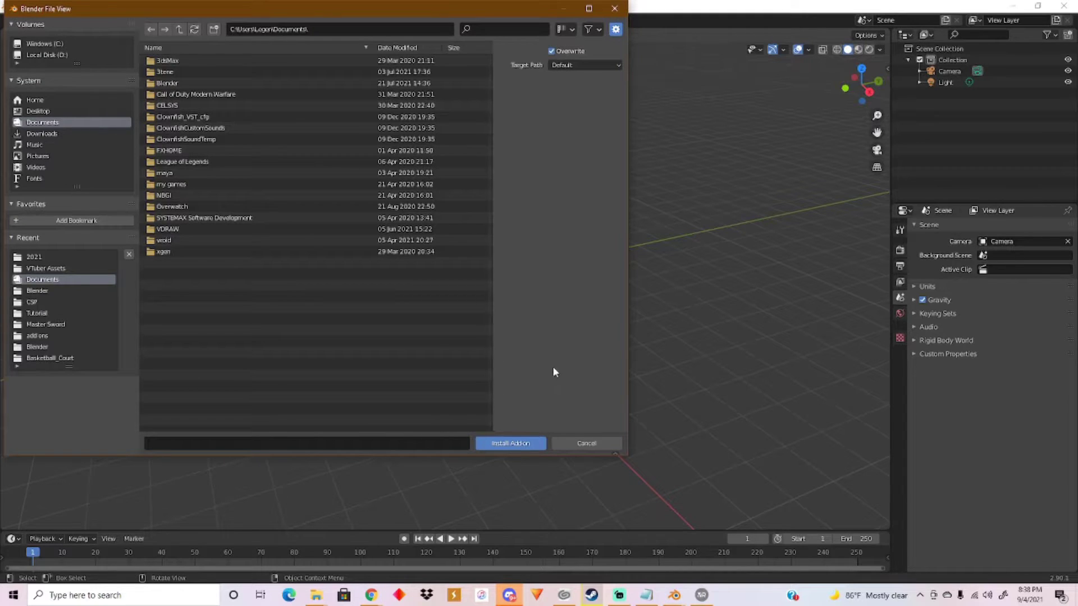
left_click(614, 9)
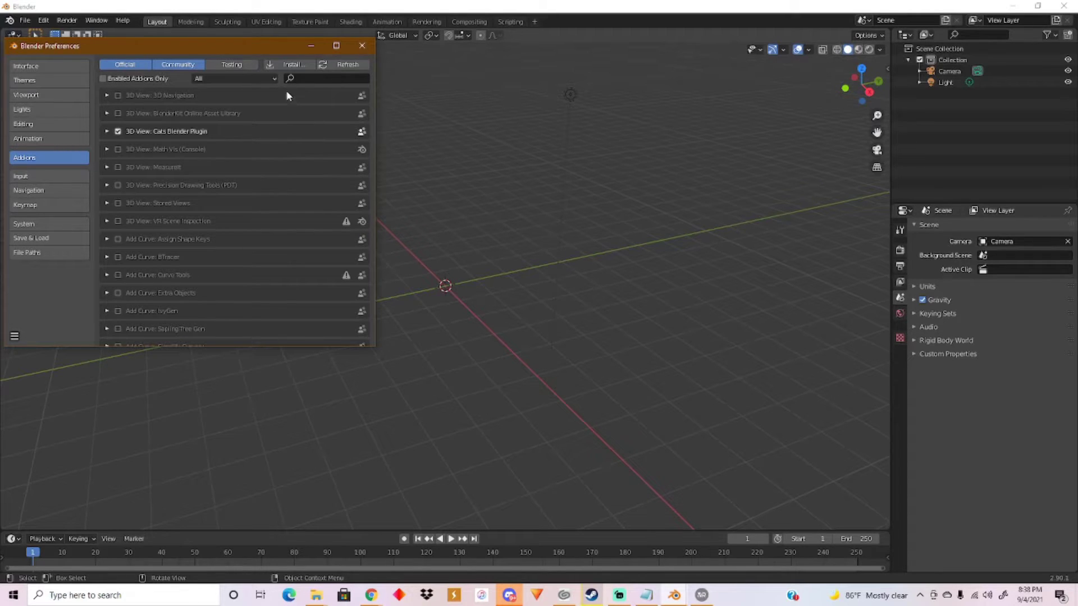
Search the add-ons for "vrm", make sure Import-Export: VRM format is enabled, and close the preferences
left_click(316, 80)
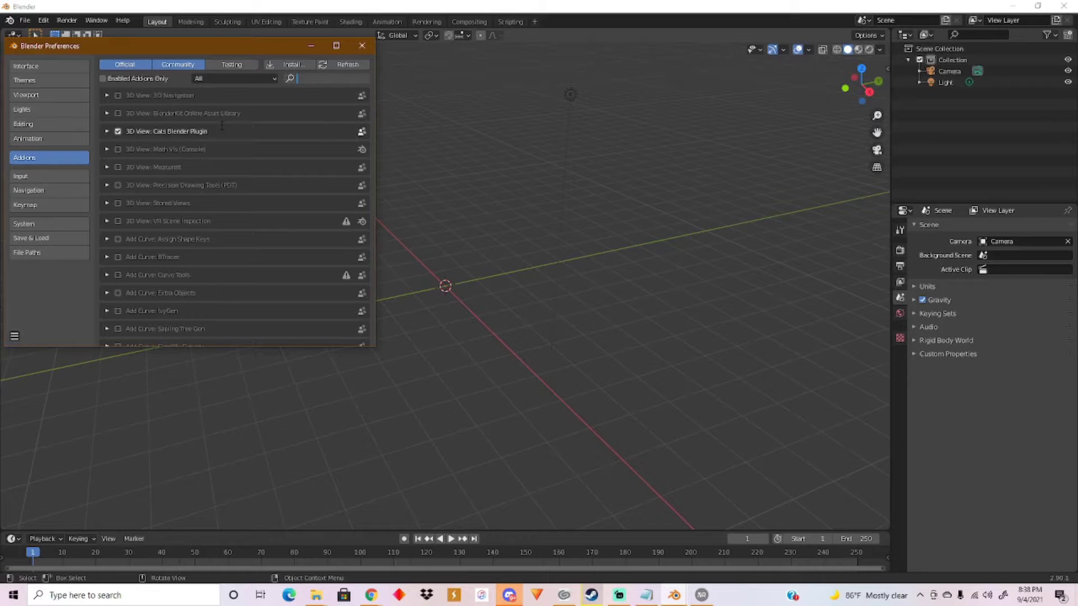
type("vrm")
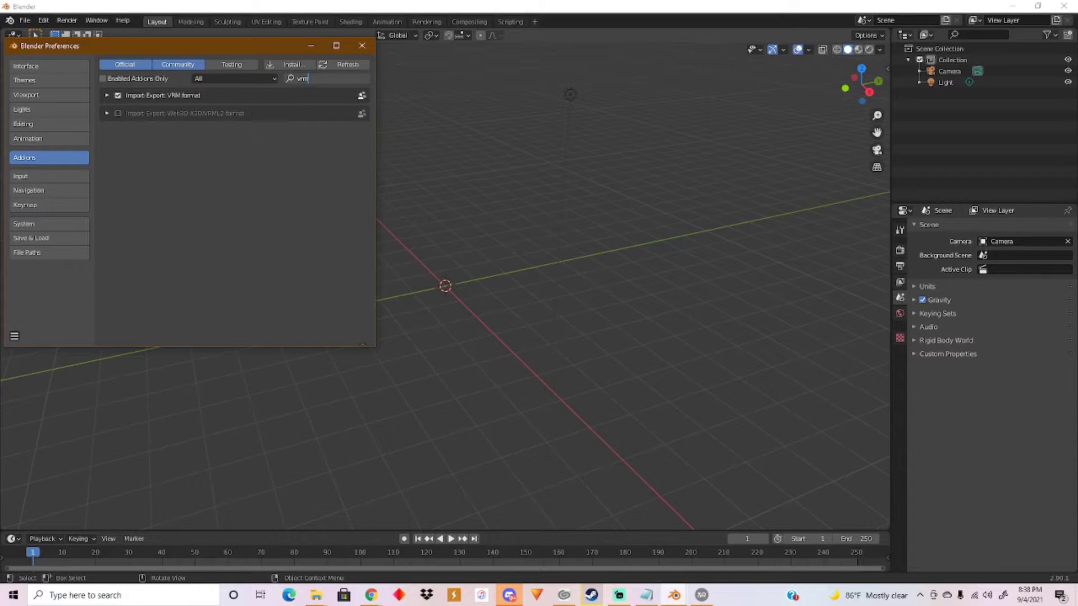
left_click(118, 97)
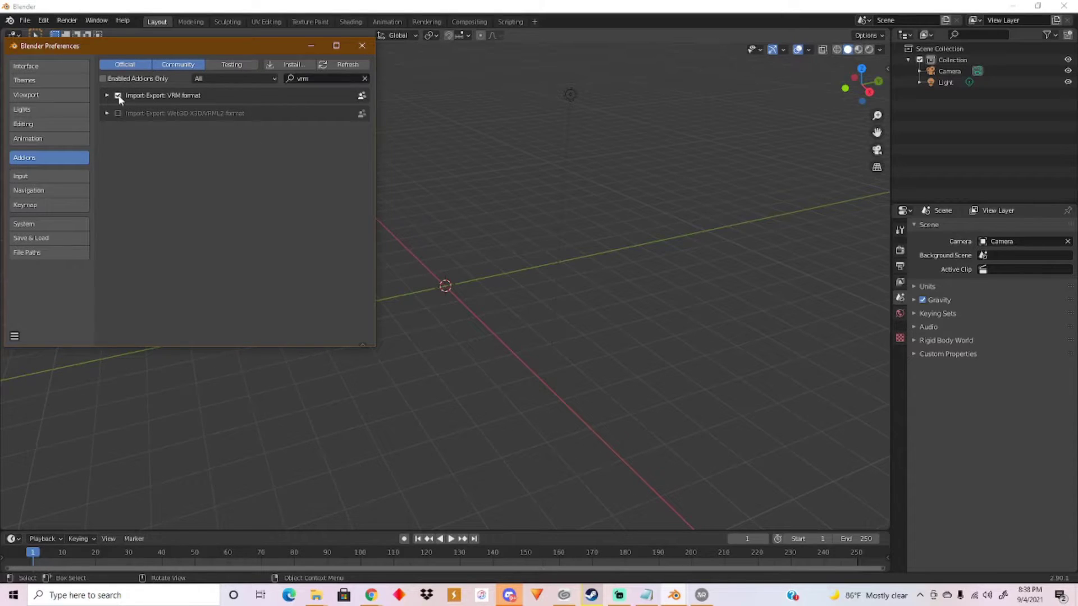
left_click(118, 96)
left_click(118, 96)
left_click(364, 49)
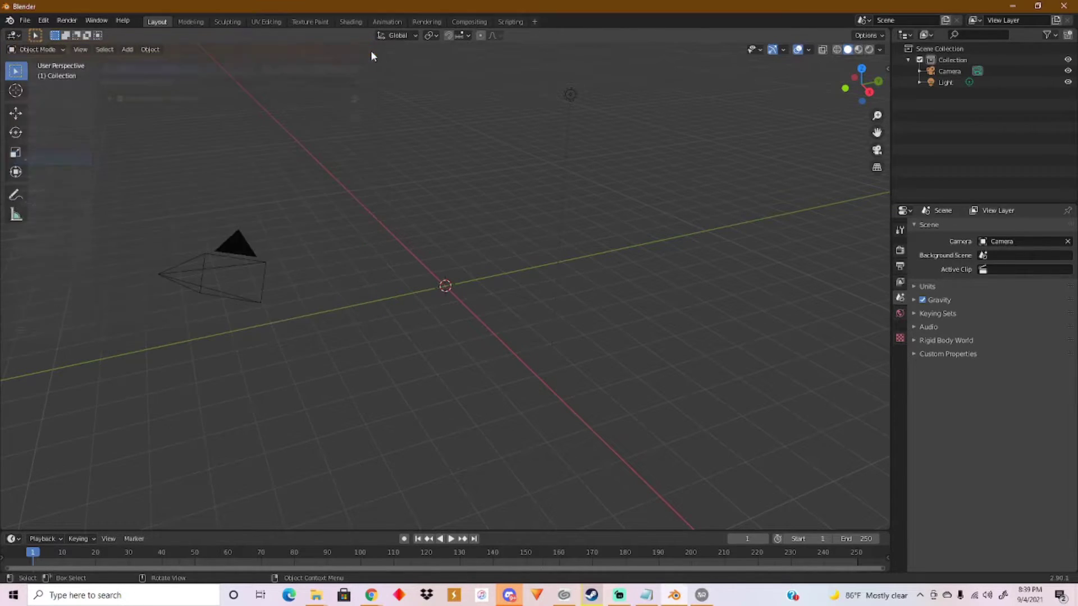
Import Neko teeth test.vrm from the 2021 folder as a VRM model
left_click(25, 21)
mouse_move(73, 184)
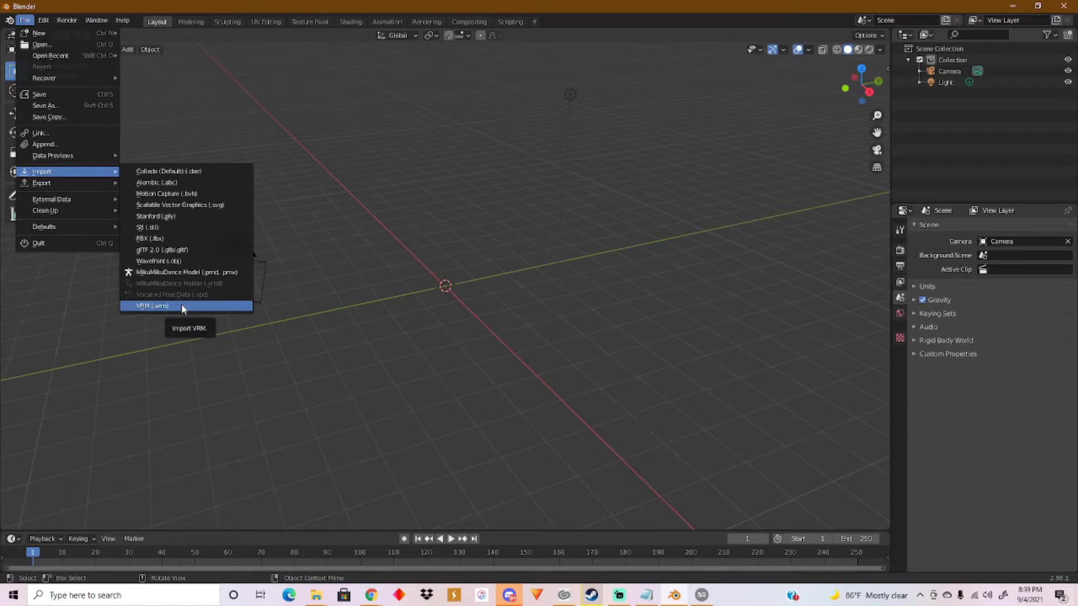
left_click(181, 306)
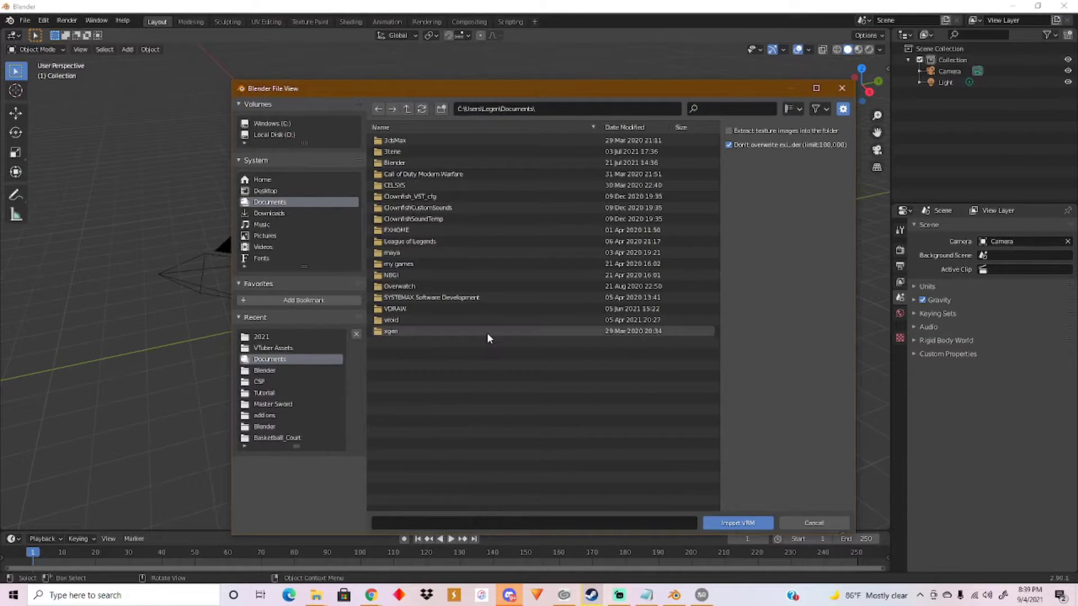
left_click(282, 339)
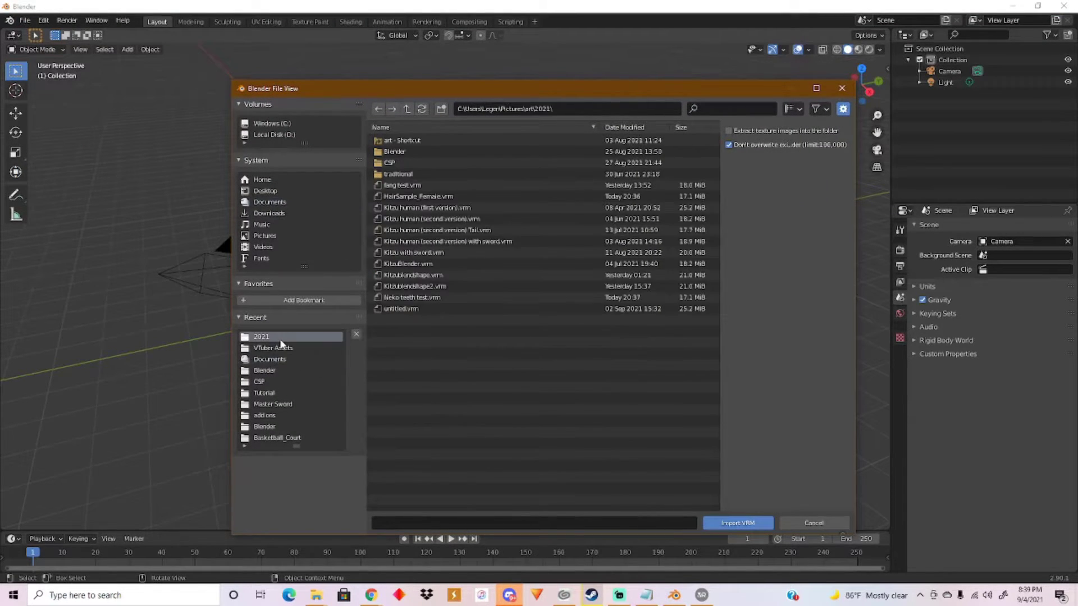
left_click(435, 298)
left_click(736, 523)
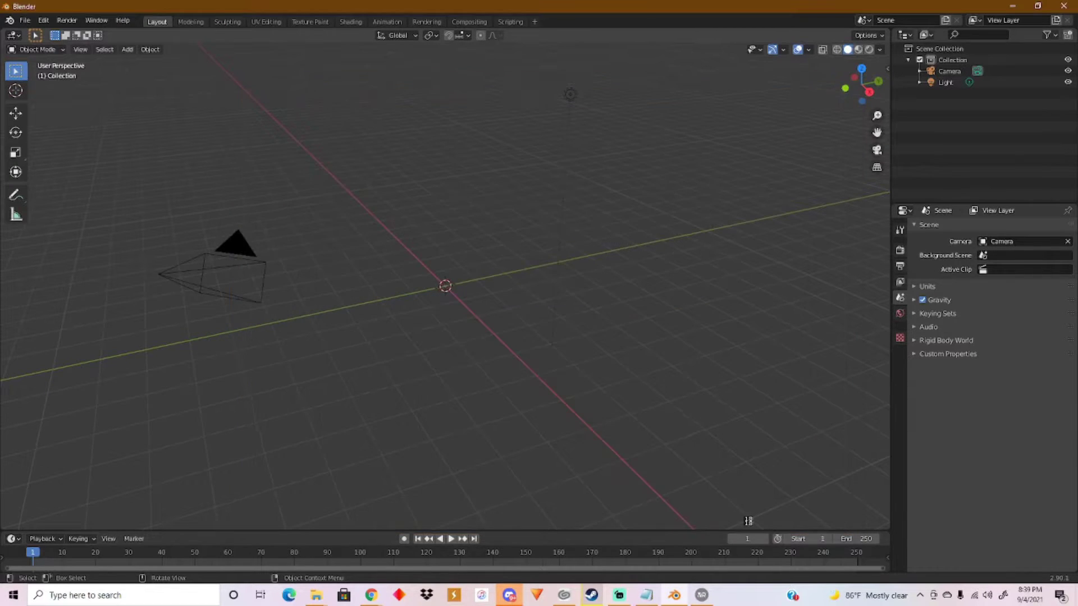
Show the avatar's head and shoulders in front orthographic view with Material Preview shading
scroll(477, 279, "up", 3)
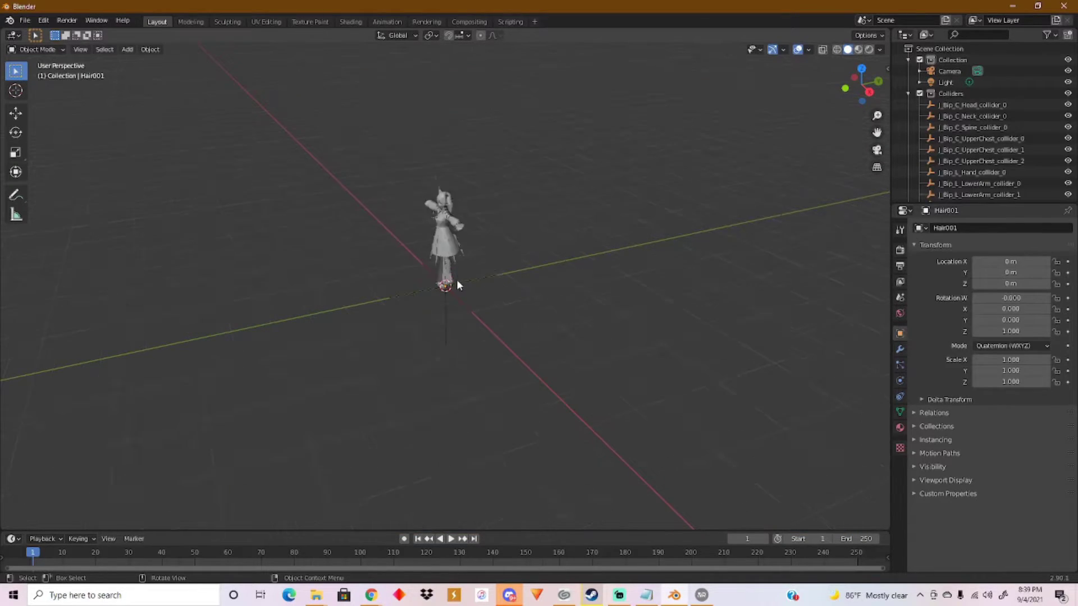
middle_click_drag(456, 278, 505, 172)
scroll(603, 318, "down", 2)
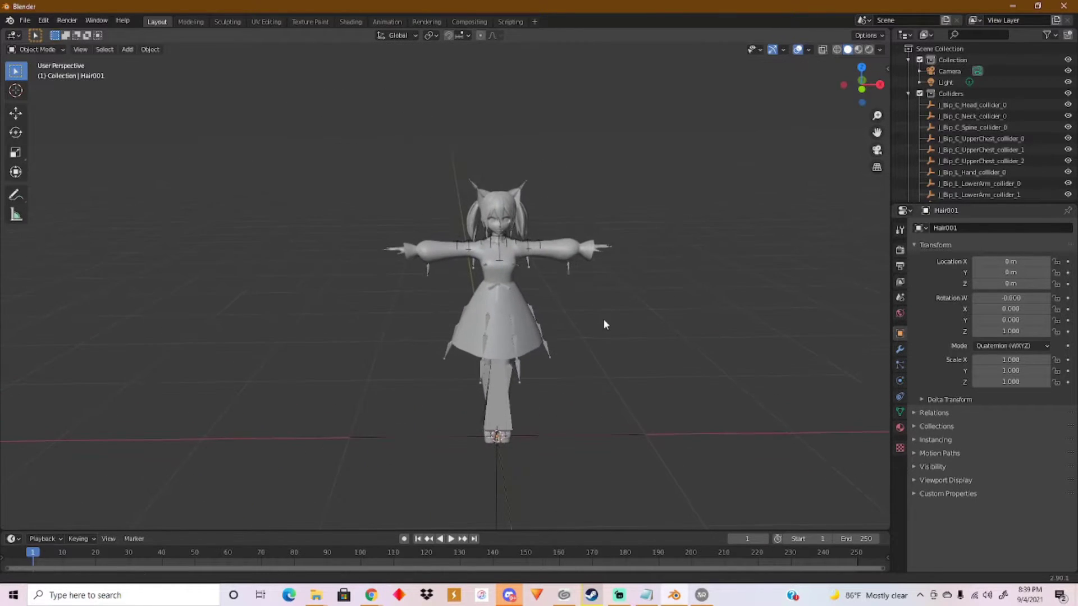
scroll(600, 275, "up", 4)
middle_click_drag(617, 233, 587, 285, "shift")
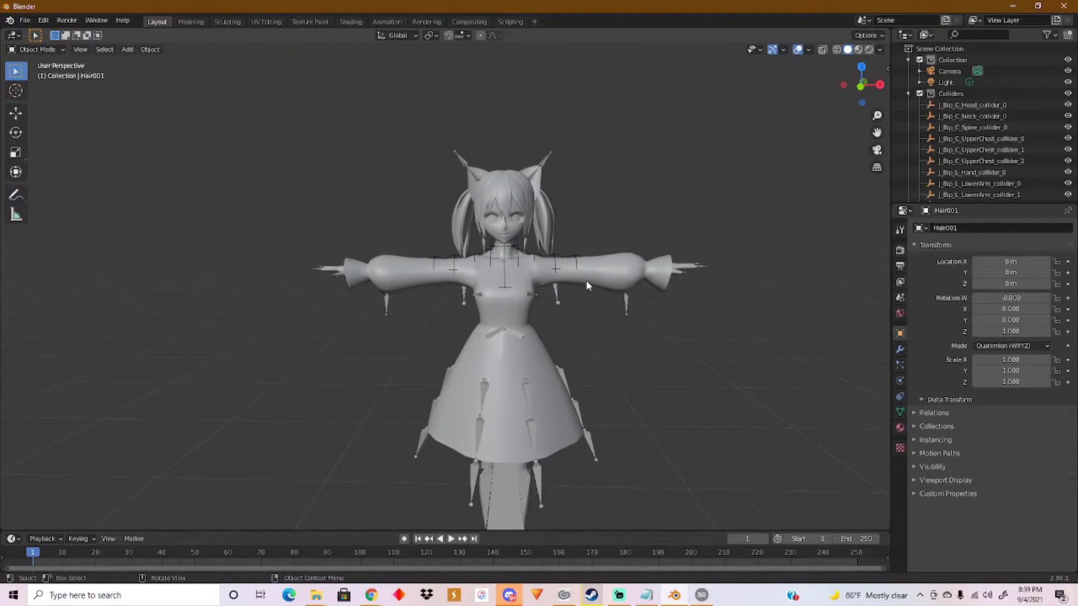
left_click(861, 87)
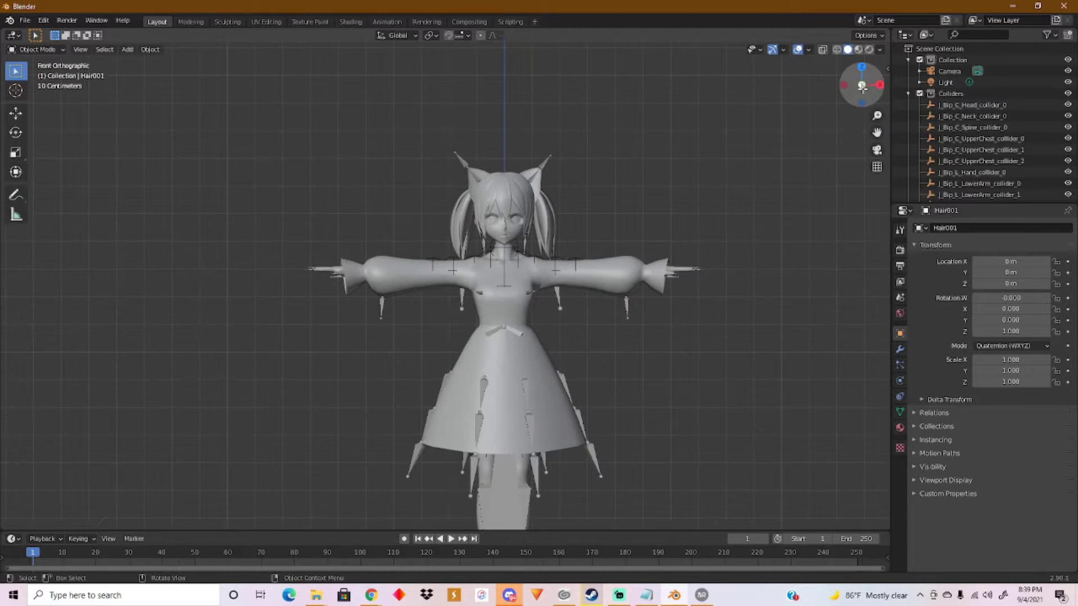
scroll(631, 228, "up", 4)
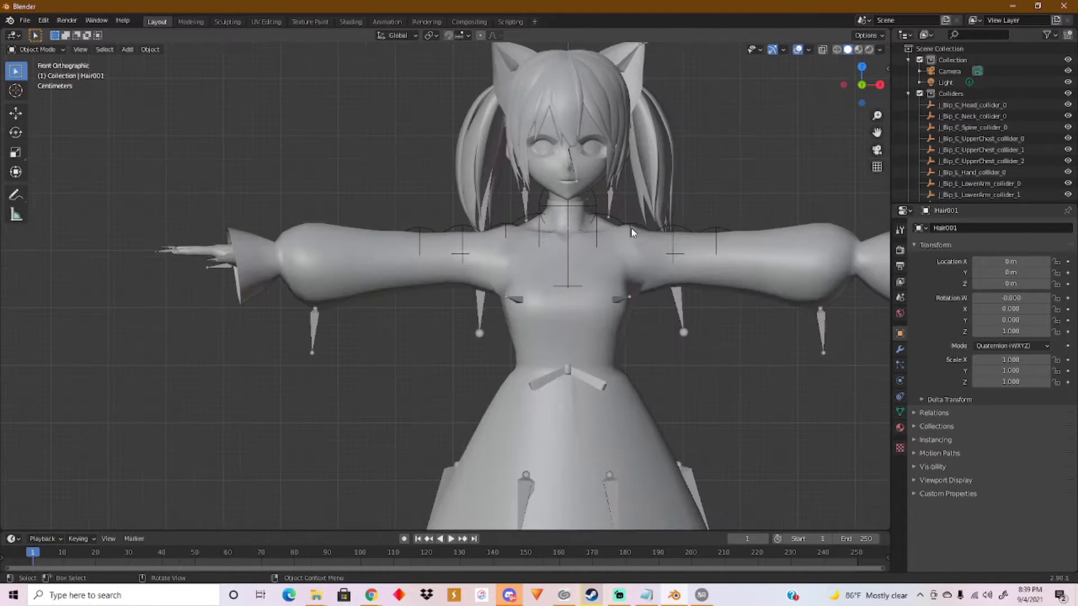
left_click(858, 49)
scroll(646, 185, "up", 3)
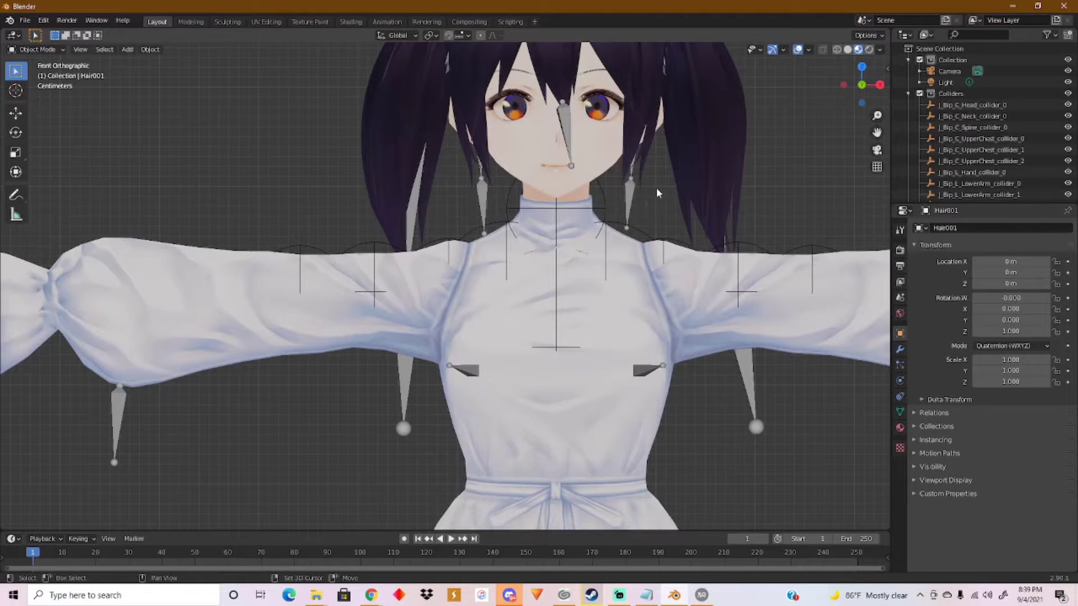
middle_click_drag(658, 192, 412, 290, "shift")
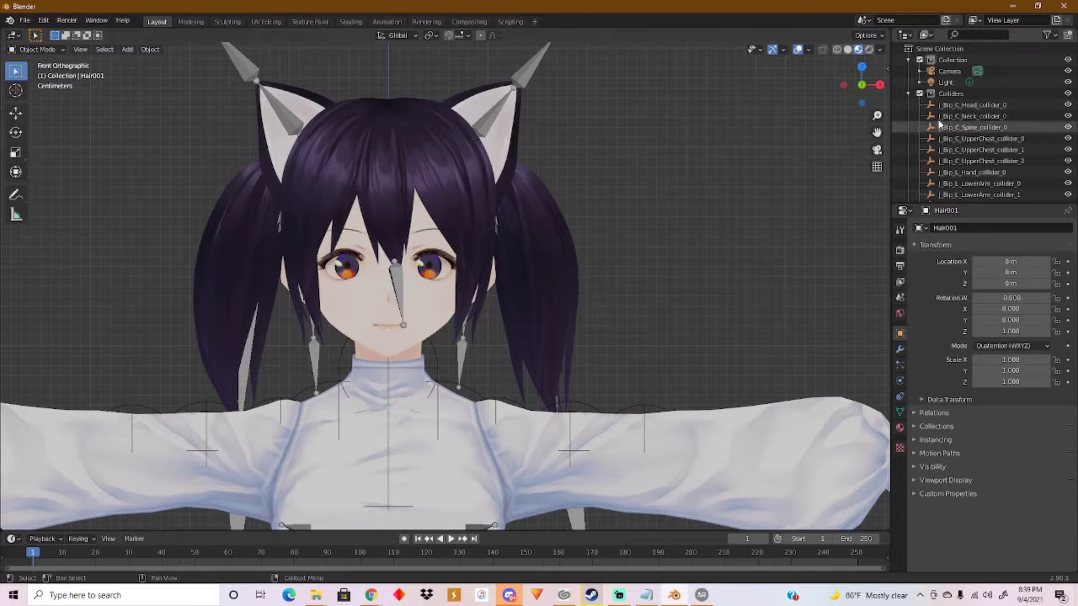
Collapse the Colliders collection, expand the Armature, select its Face mesh and hide the armature in the viewport
left_click(908, 93)
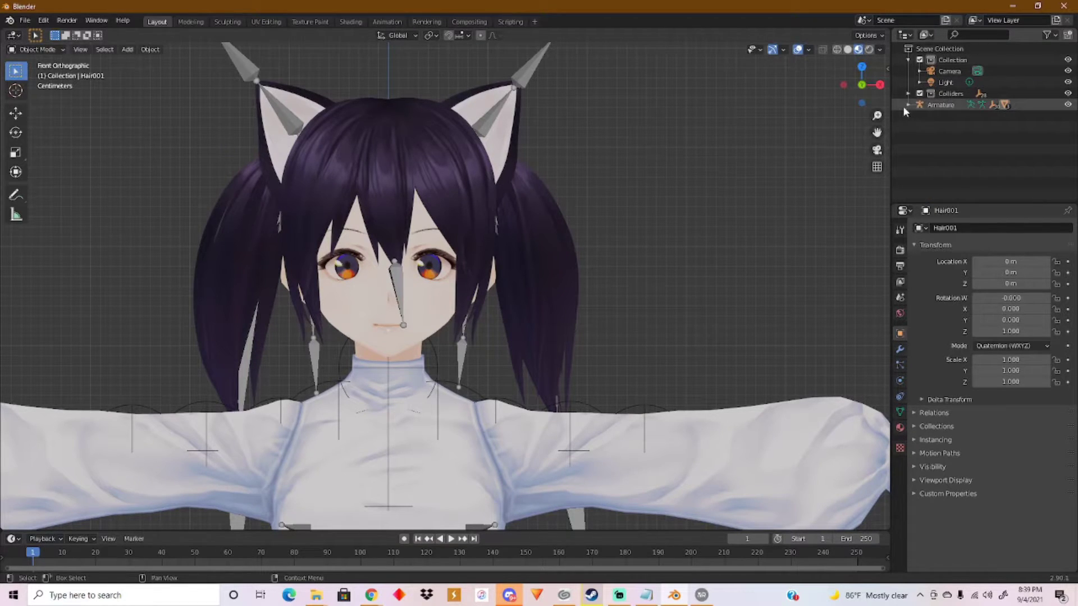
left_click(906, 104)
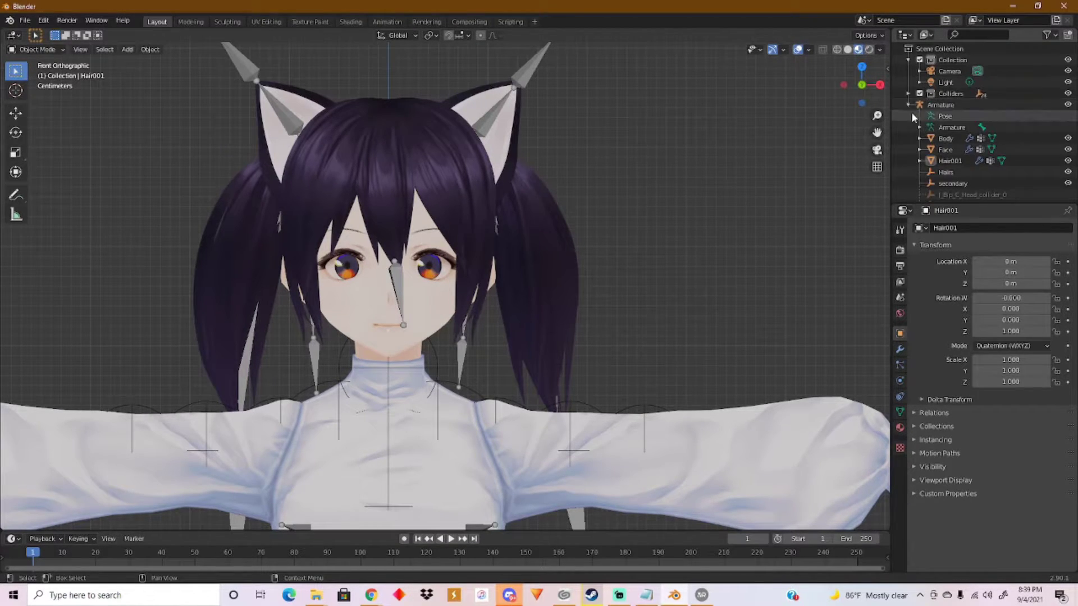
left_click(948, 151)
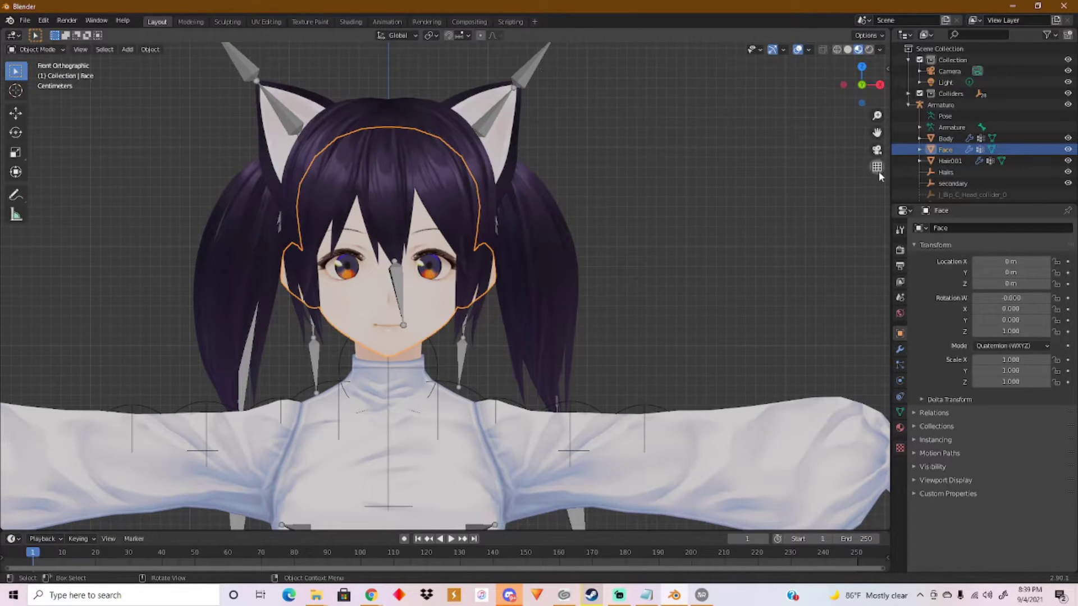
left_click(1068, 105)
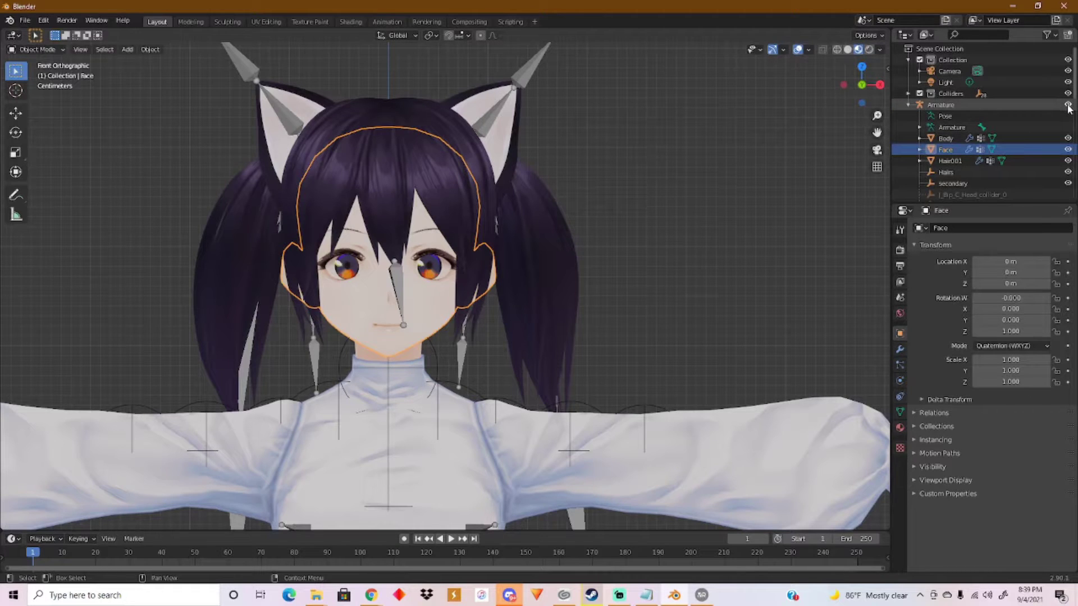
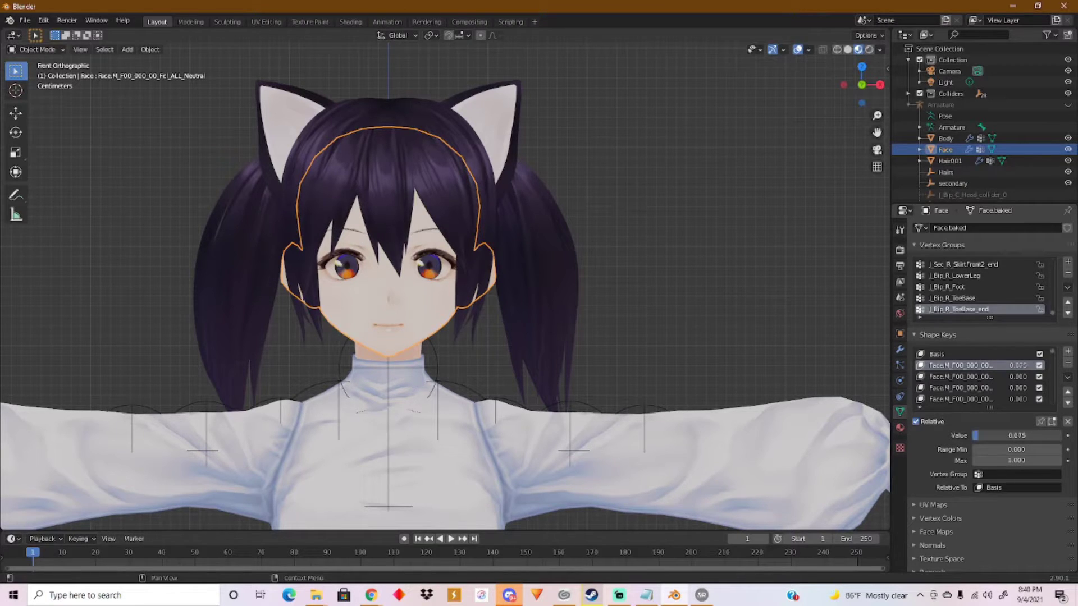
Preview the Face mesh's Fcl_ALL expression shape keys by varying their values and returning them to 0
left_click_drag(974, 436, 1061, 436)
left_click(946, 355)
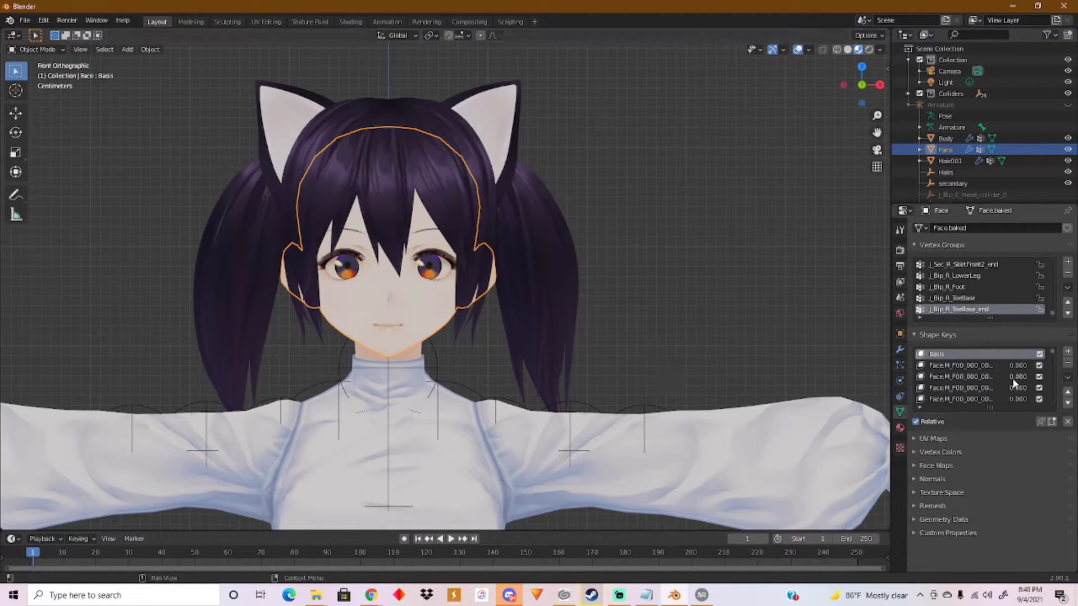
left_click(983, 377)
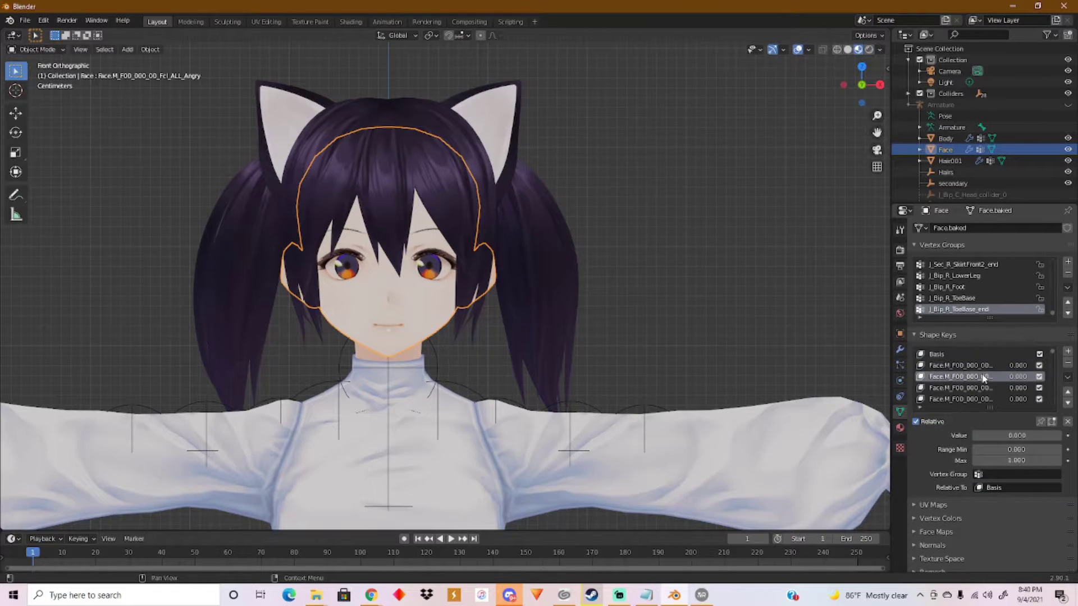
left_click(984, 386)
left_click_drag(998, 436, 971, 434)
left_click(960, 398)
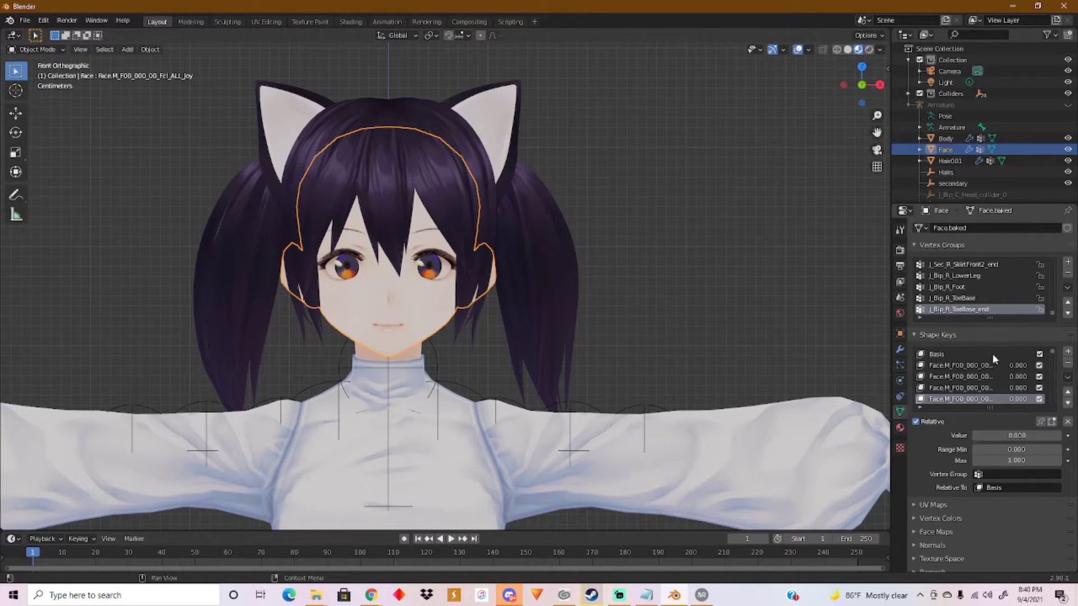
Look further through the shape keys to the mouth group, testing Fcl_MTH_Neutral and Fcl_MTH_Up and returning their values to 0
scroll(988, 378, "down", 1)
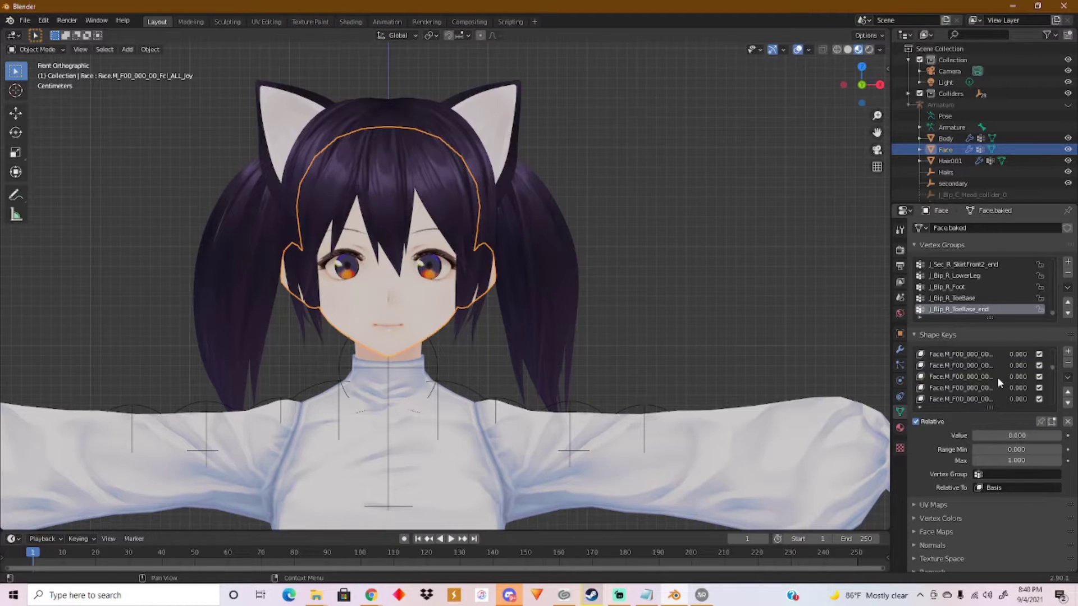
scroll(993, 379, "down", 4)
left_click(964, 377)
left_click_drag(999, 435, 977, 436)
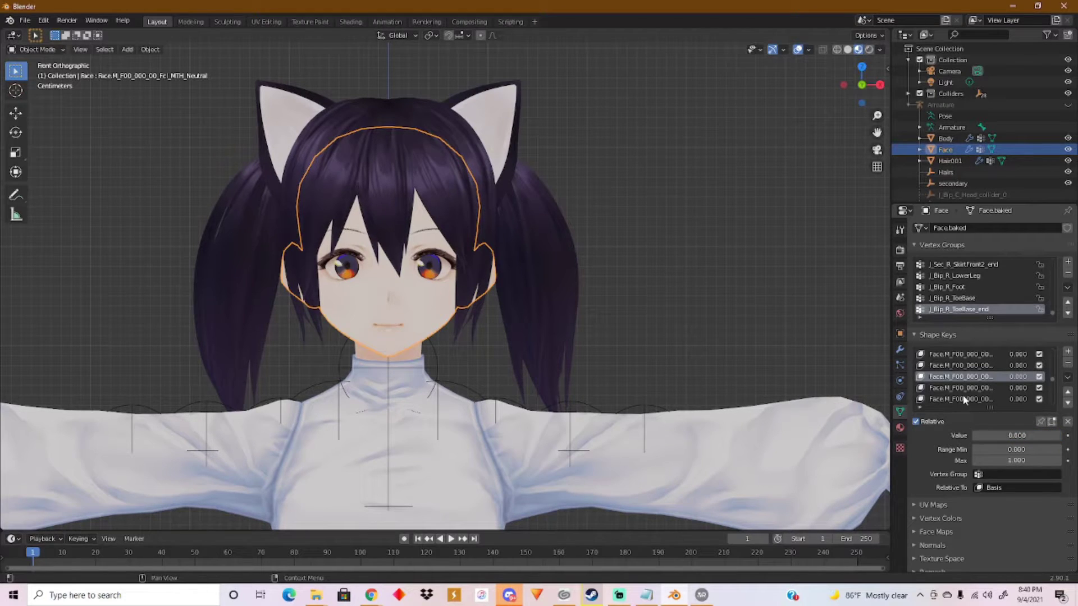
scroll(962, 395, "down", 3)
double_click(977, 378)
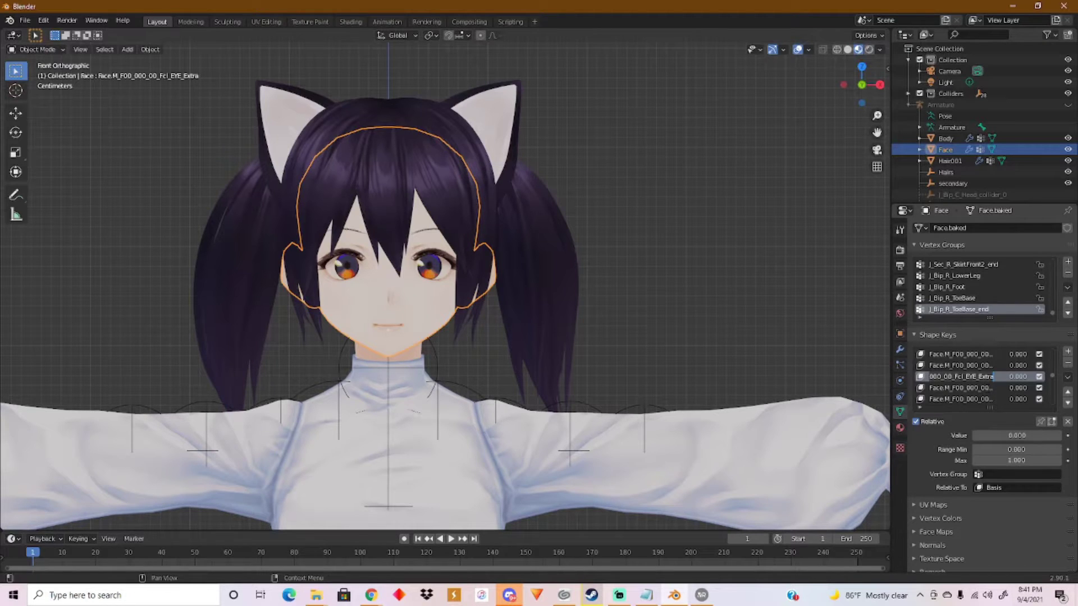
left_click(965, 388)
left_click_drag(999, 436, 974, 435)
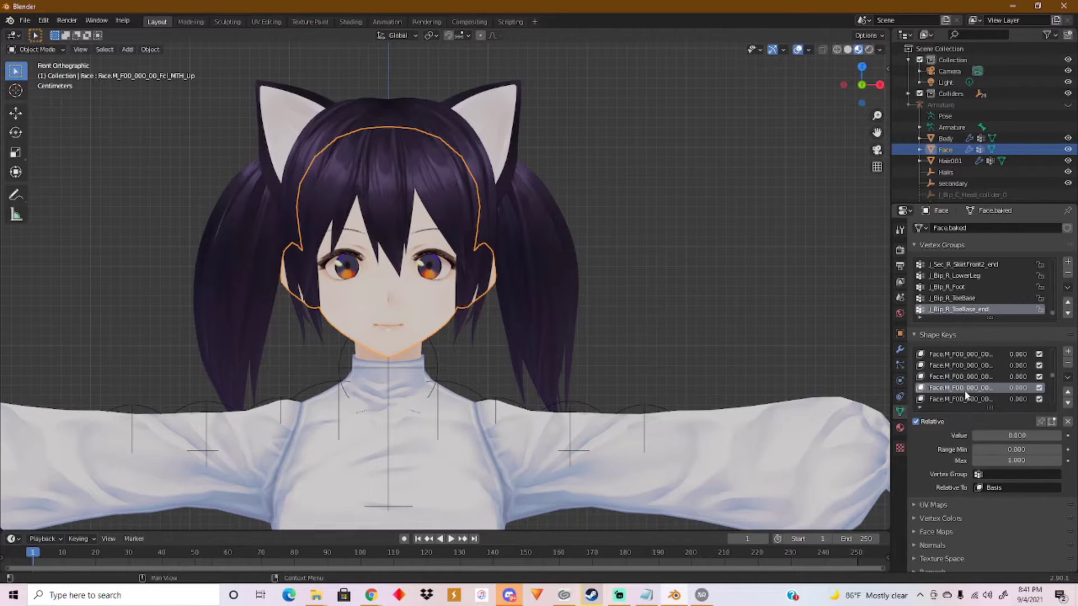
Check the full names of the mouth shape keys to locate Fcl_MTH_Joy and set its value to 1
double_click(978, 399)
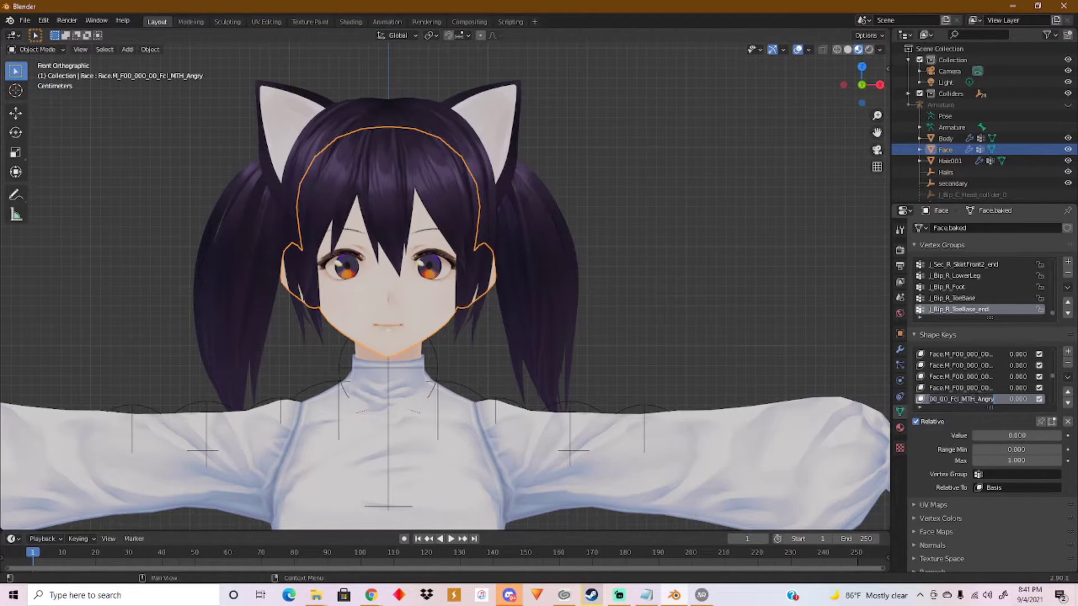
key("Return")
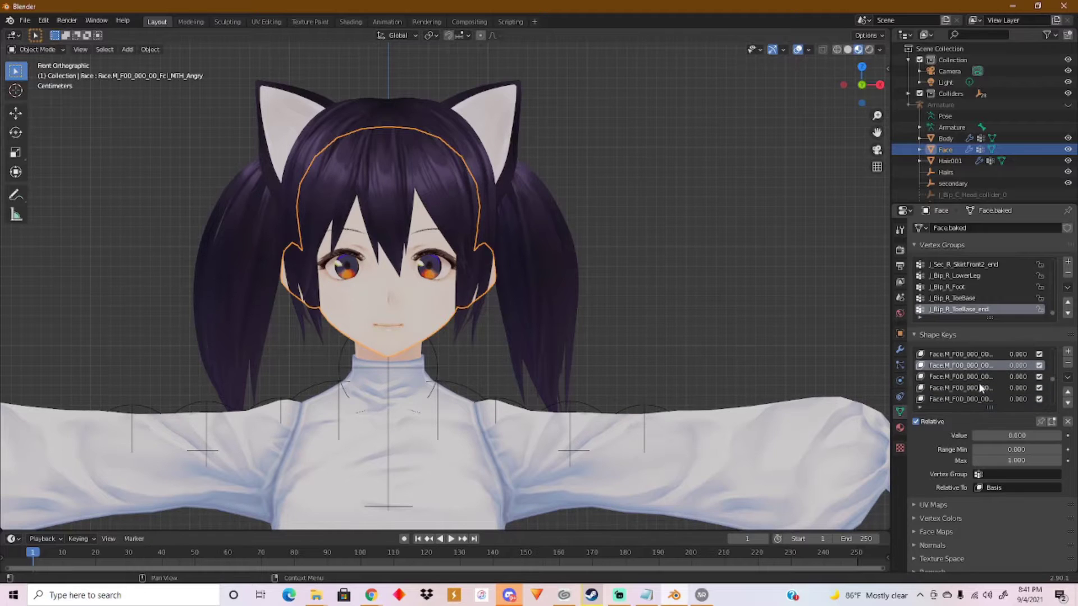
double_click(979, 377)
key("Tab")
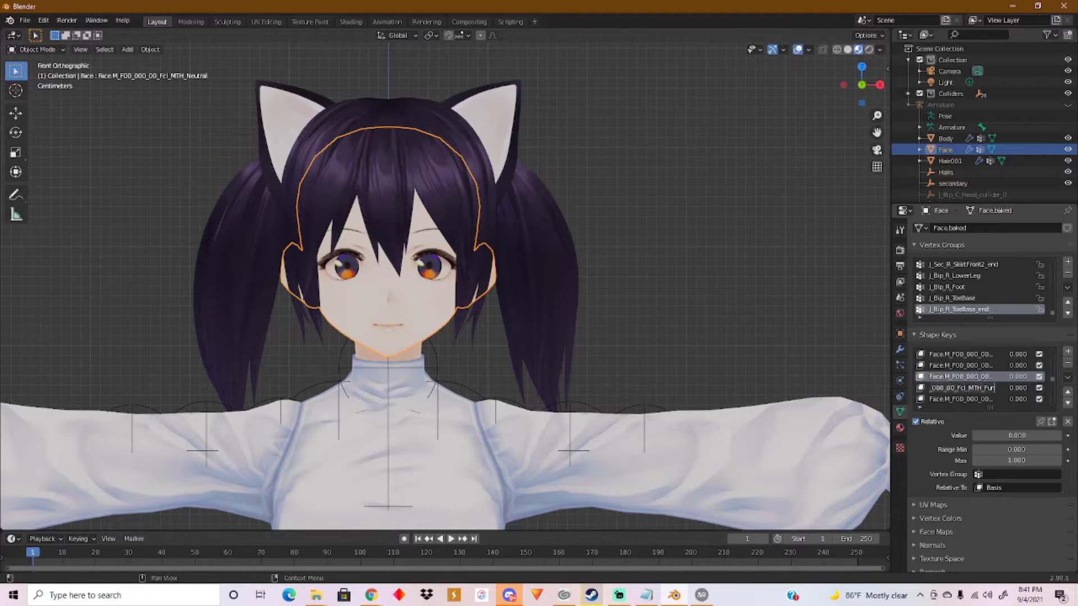
key("Tab")
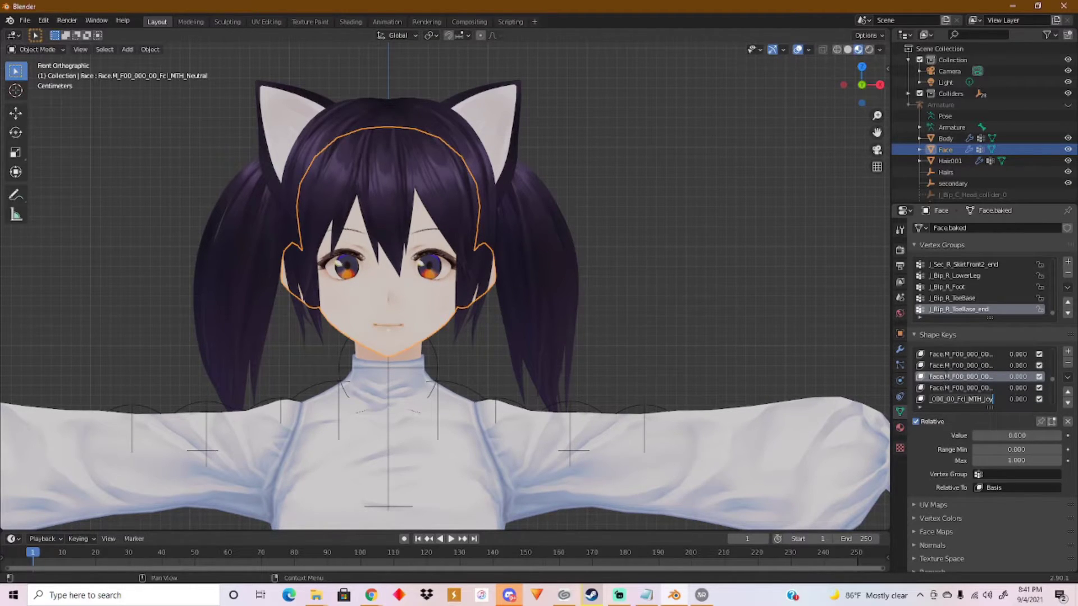
left_click(956, 381)
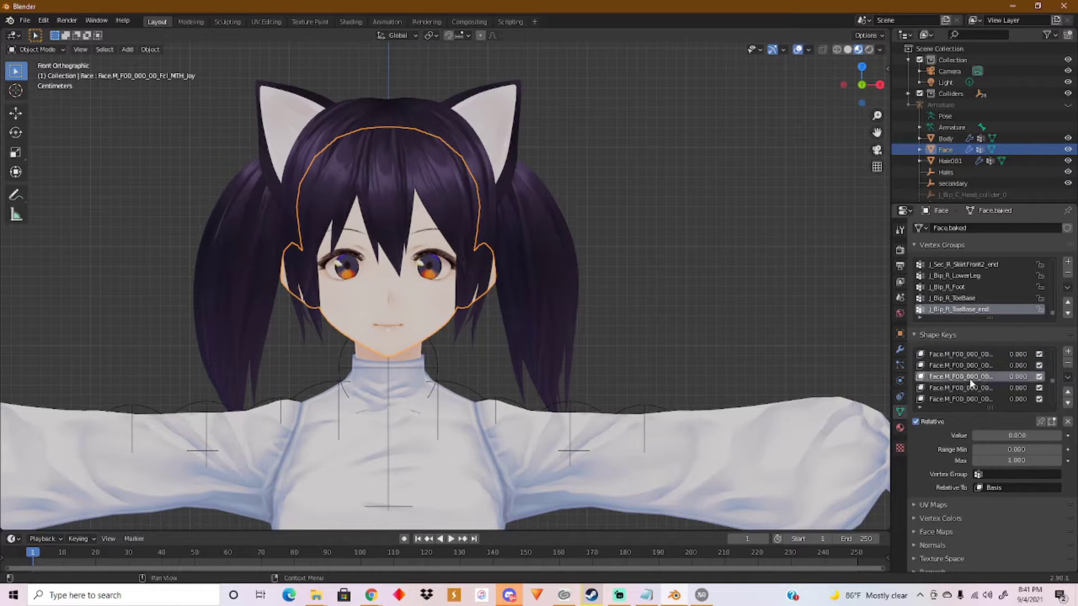
left_click_drag(988, 432, 1043, 433)
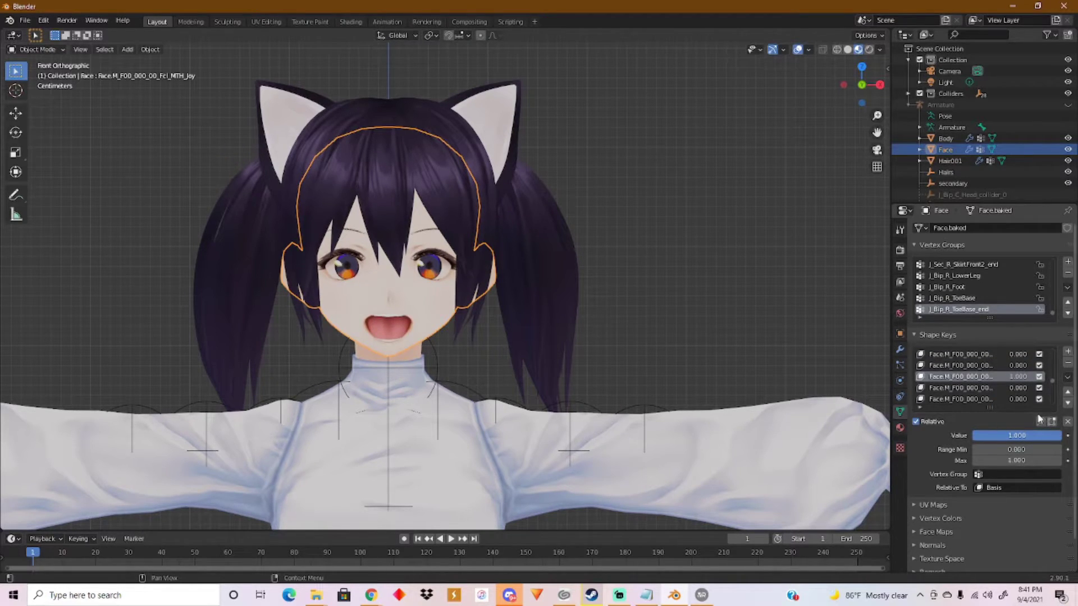
Rename the Fcl_MTH_Joy shape key as Joy mouth
double_click(958, 379)
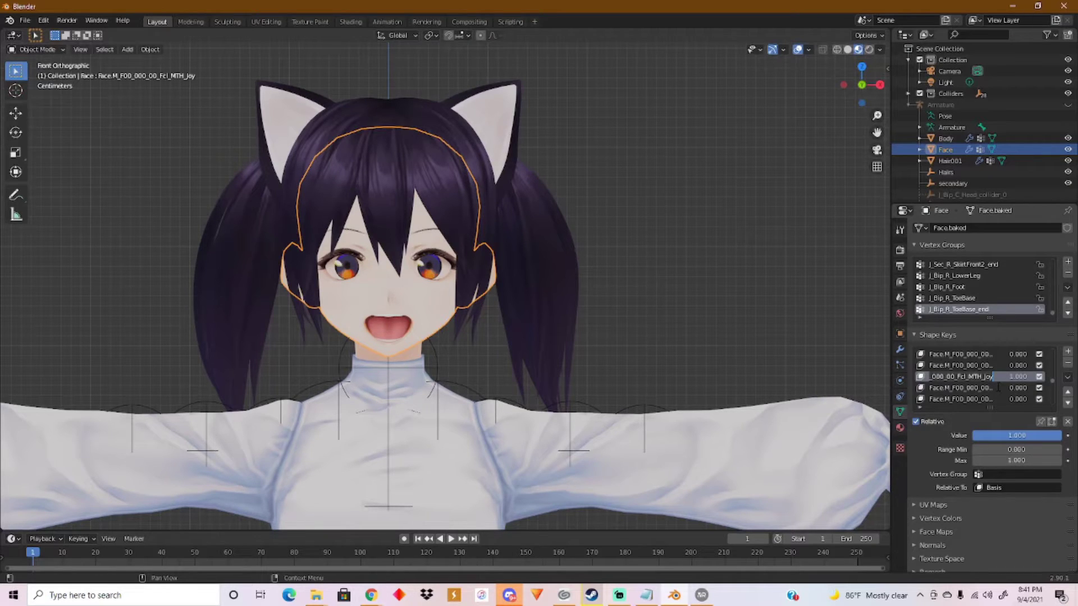
key("BackSpace")
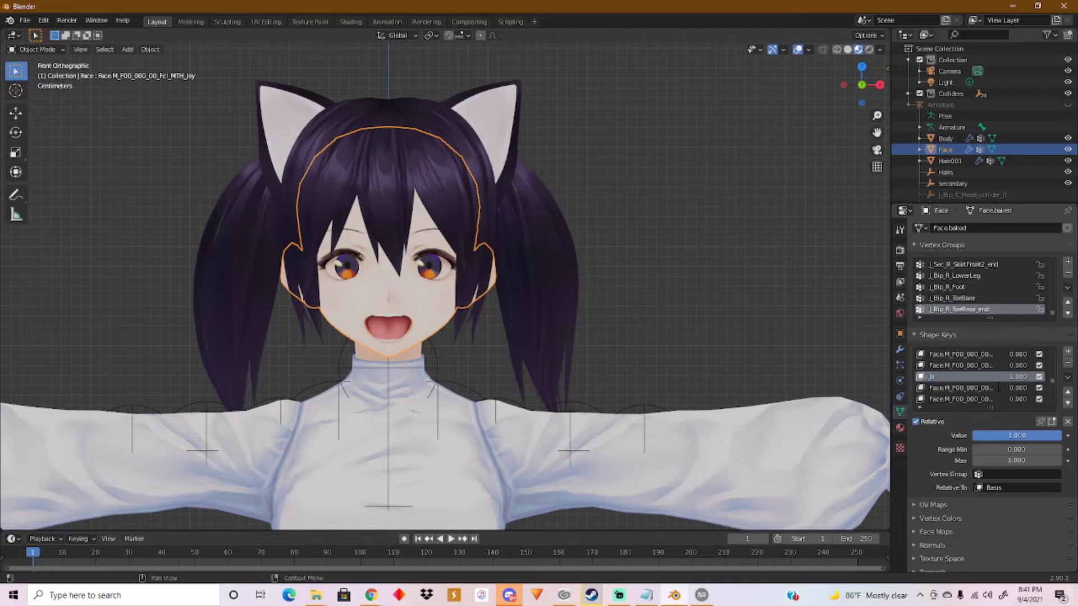
type("Joy mouth")
key("Return")
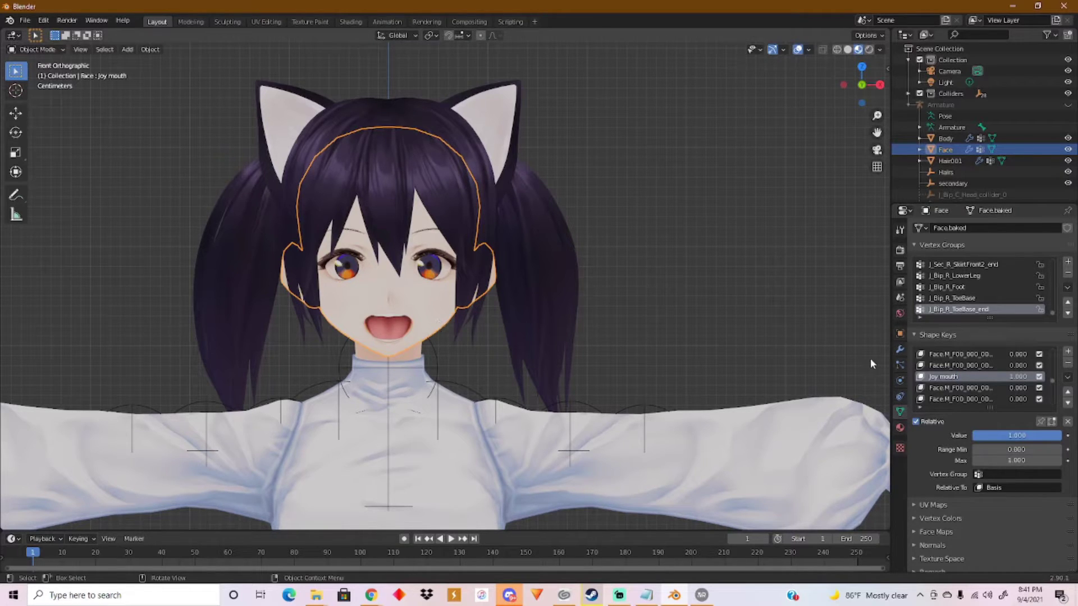
Look through the remaining shape keys for the fang shape Fcl_HA_Fung1 and set its value to 1
scroll(988, 390, "down", 1)
scroll(987, 389, "down", 1)
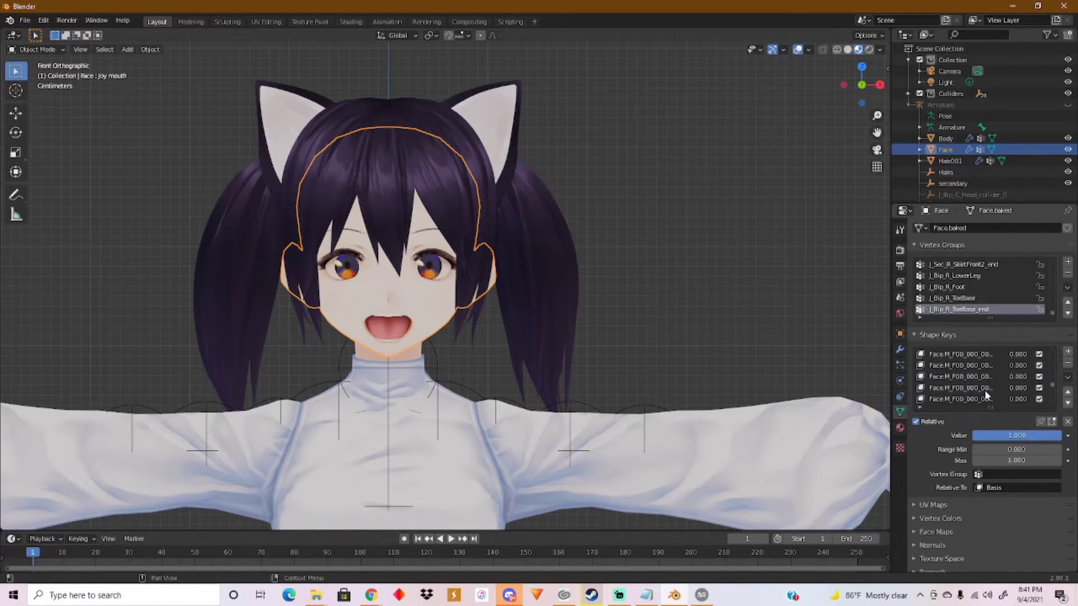
left_click(985, 389)
left_click_drag(997, 436, 974, 435)
left_click(961, 399)
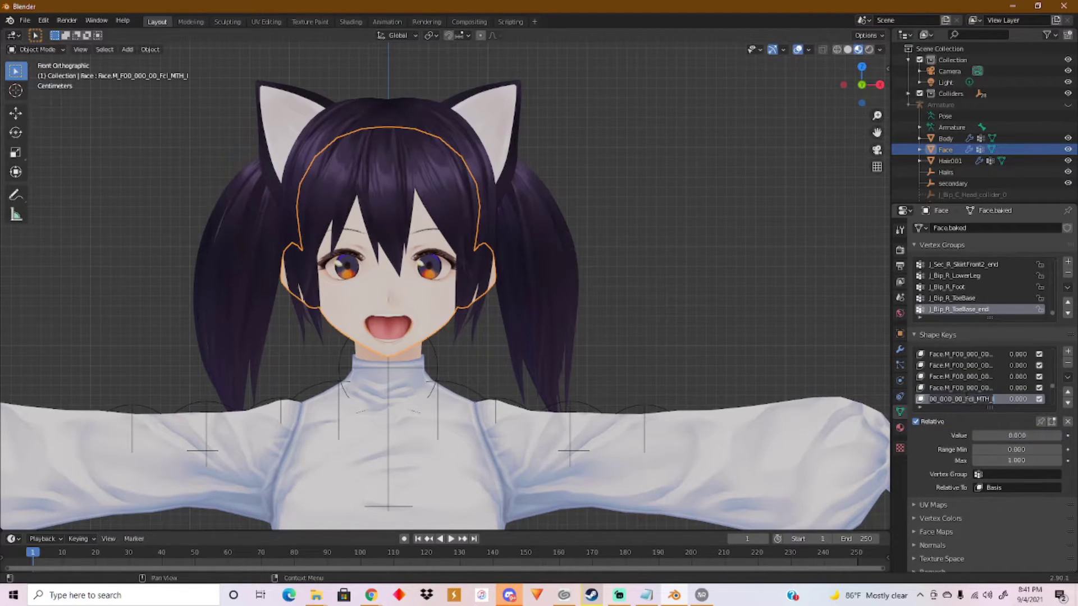
left_click(987, 376)
scroll(986, 375, "up", 2, "ctrl")
scroll(987, 375, "down", 1)
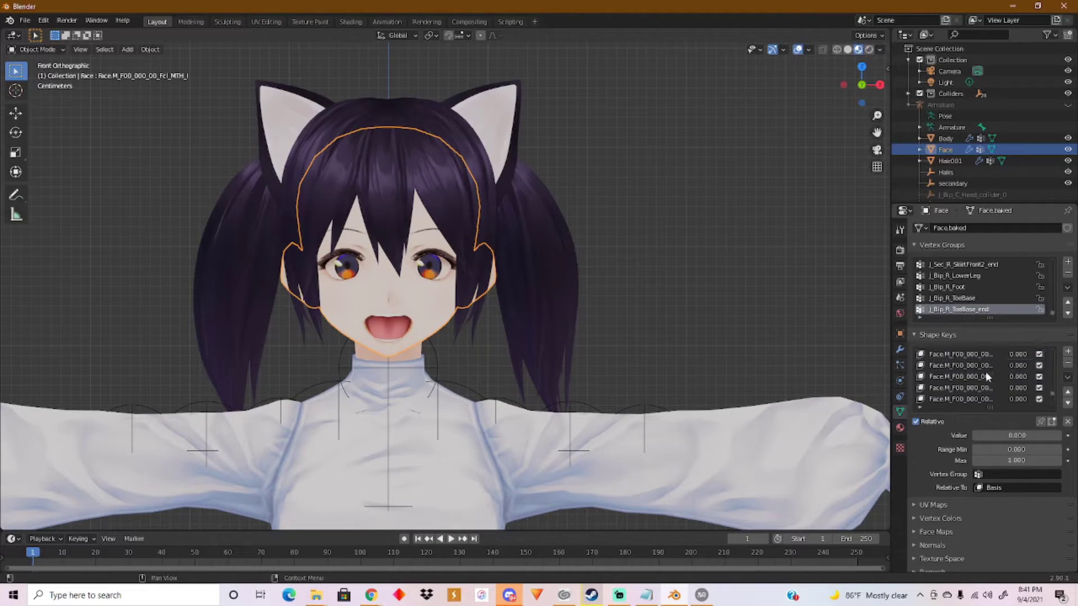
left_click(975, 383)
left_click_drag(985, 434, 1061, 436)
Rename the Fcl_HA_Fung1 shape key as Fangs
left_click(953, 378)
left_click(954, 365)
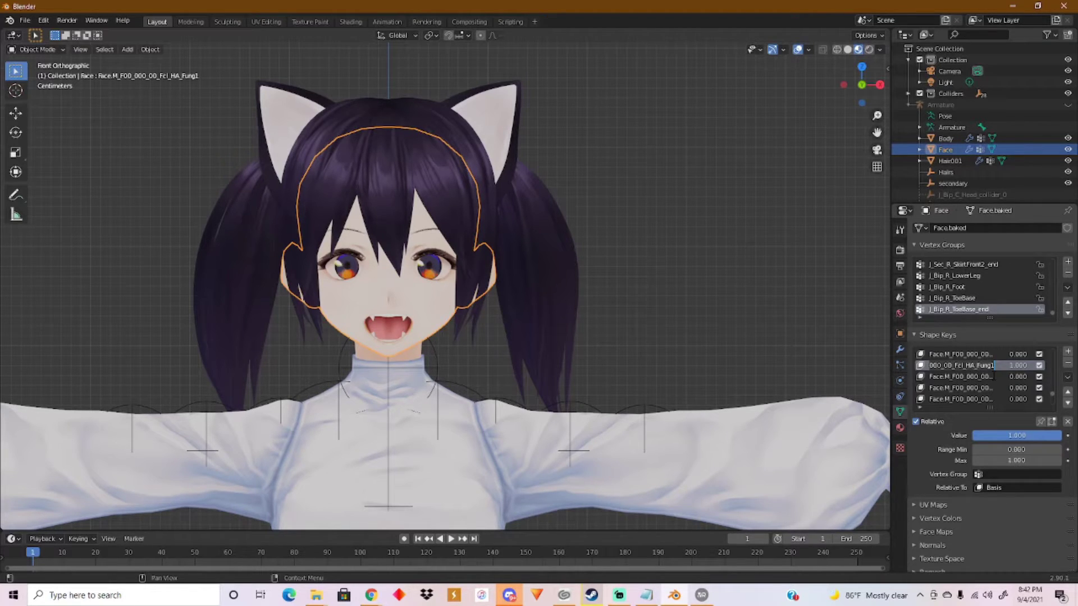
key("ctrl+a")
key("BackSpace")
type("Fangs")
key("Return")
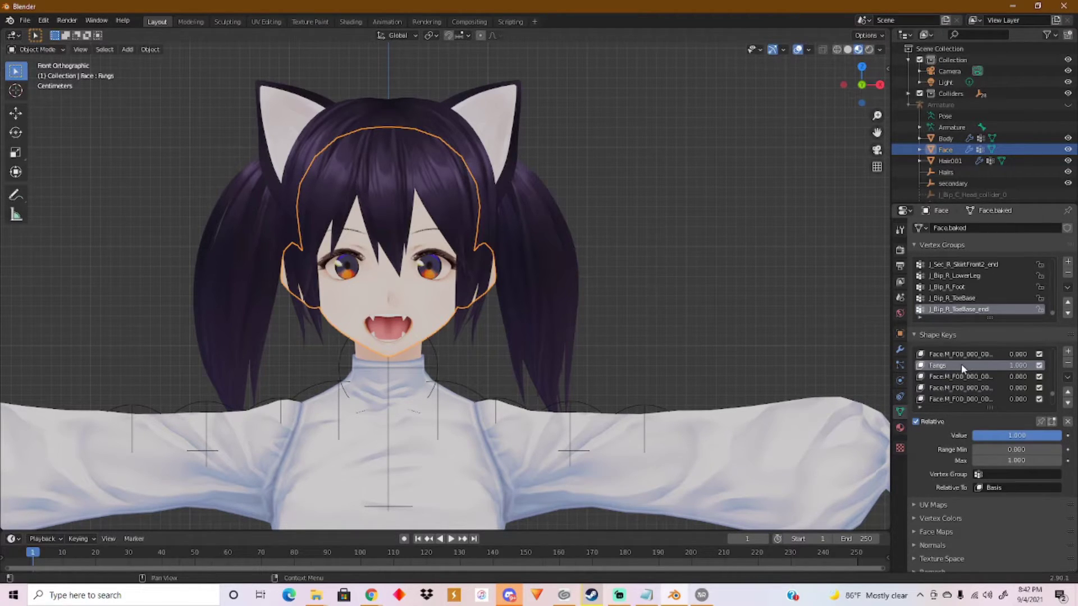
Apply the selected Fangs shape key to the Basis at its full strength
left_click(1068, 377)
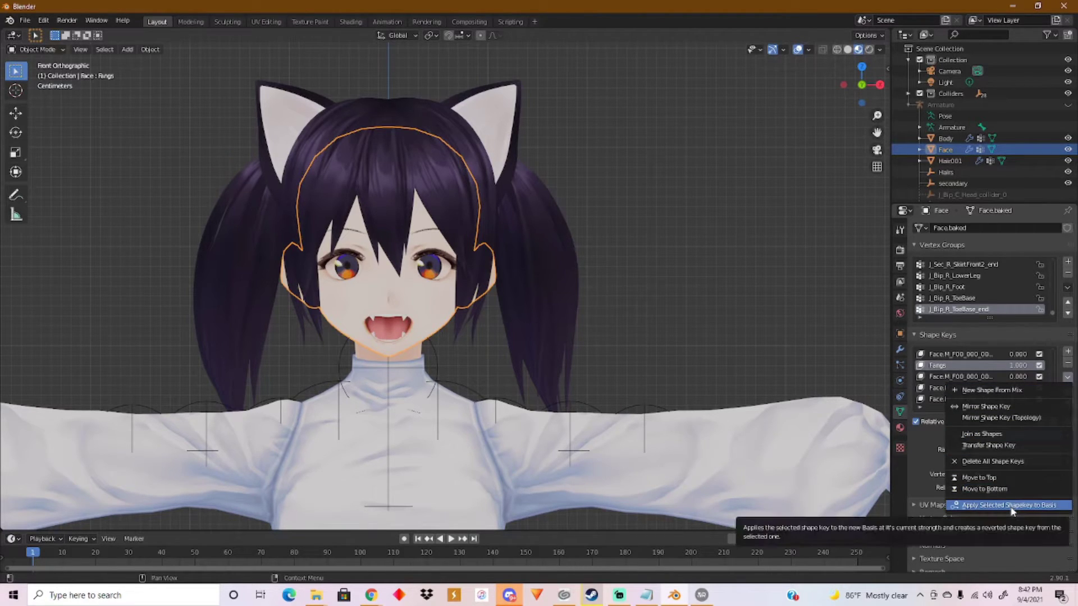
left_click(1012, 506)
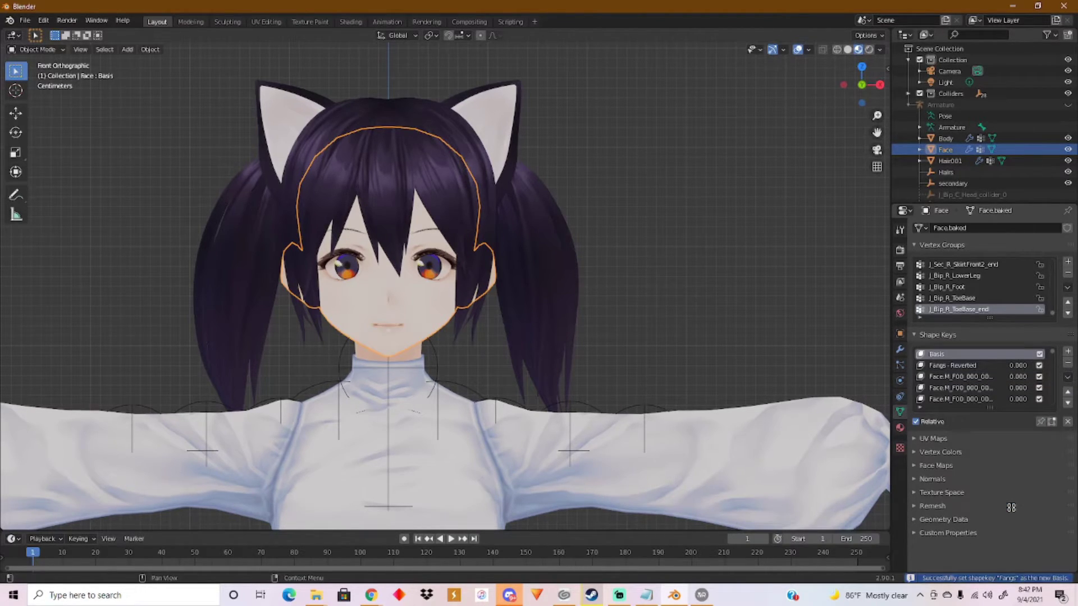
left_click(1068, 383)
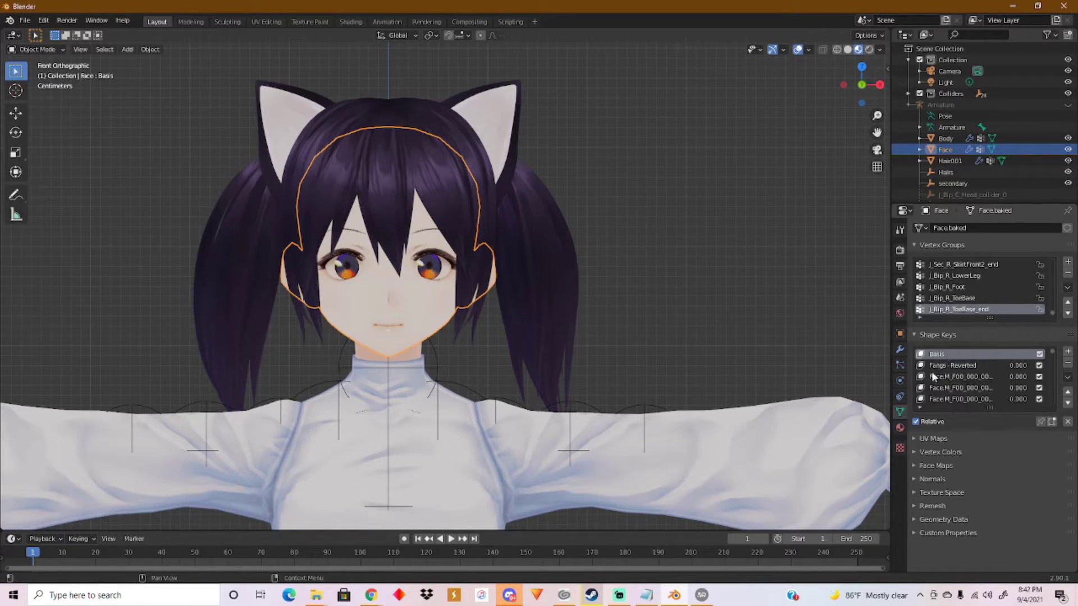
Keep the Fangs - Reverted shape key at 0 and preview the new basis by setting Joy mouth to 1
left_click(957, 368)
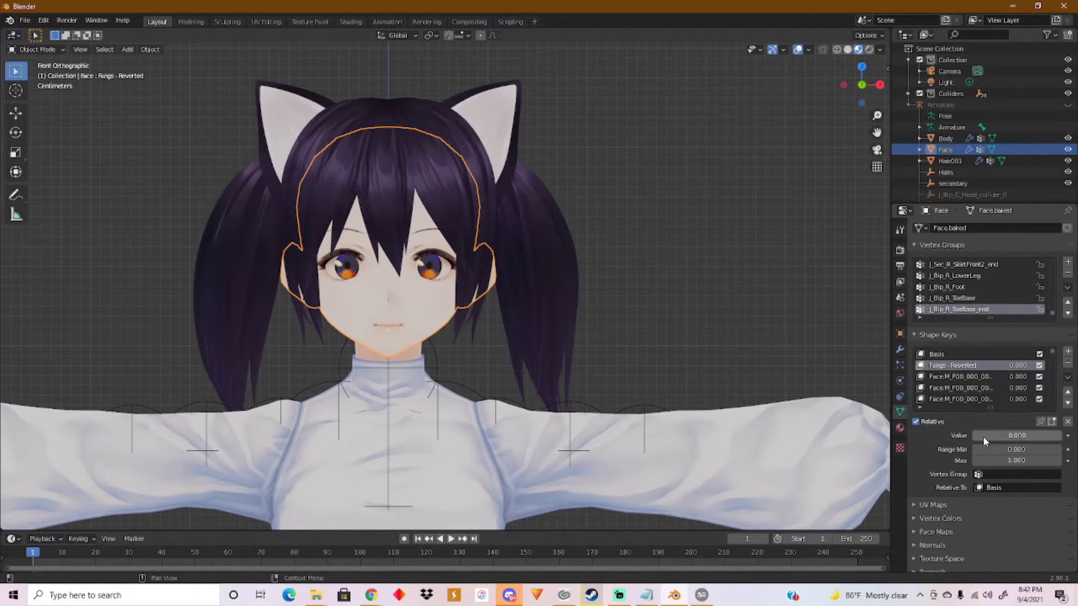
mouse_move(976, 438)
left_mouse_down()
mouse_move(1061, 438)
mouse_move(972, 438)
left_mouse_up()
scroll(969, 376, "down", 2)
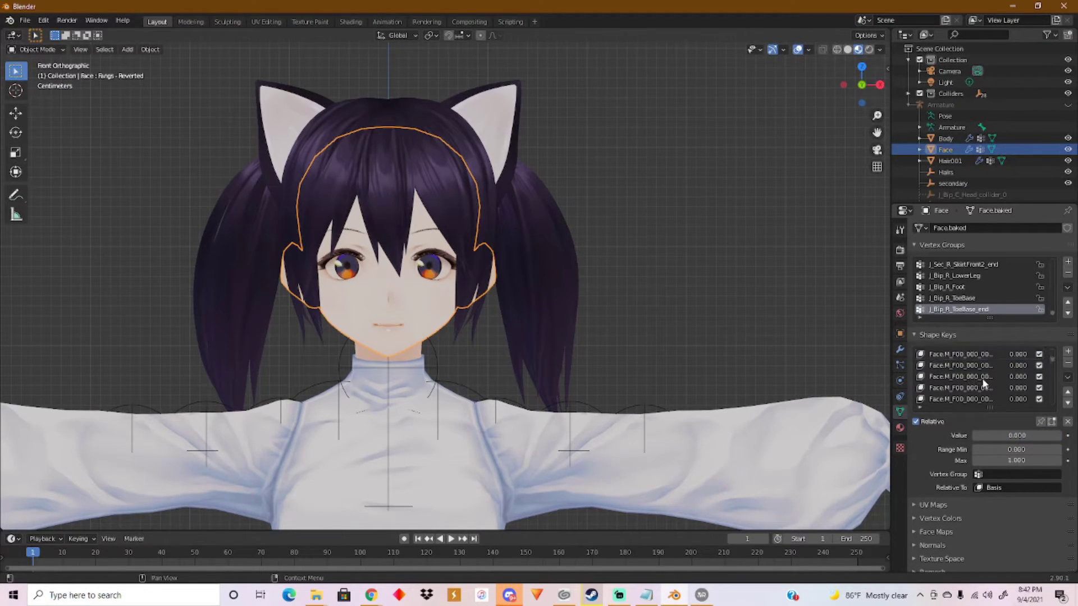
scroll(980, 378, "down", 4)
left_click(959, 364)
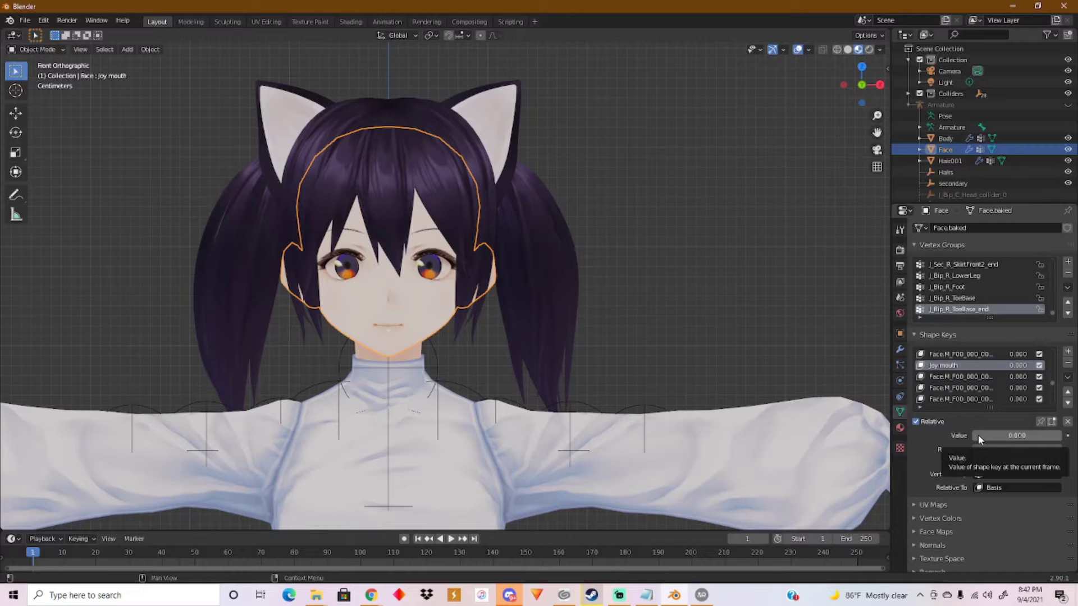
left_click_drag(977, 436, 1061, 436)
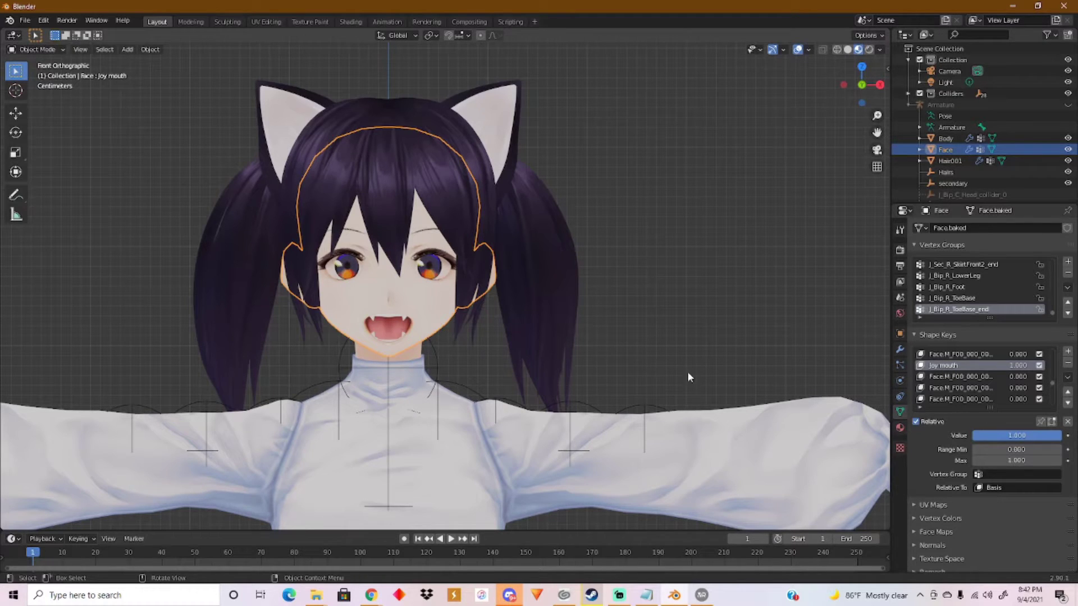
Test the Fangs - Reverted shape key at a value of 1 with the mouth open, and undo the change
scroll(993, 386, "up", 4)
scroll(993, 385, "up", 2)
left_click(970, 366)
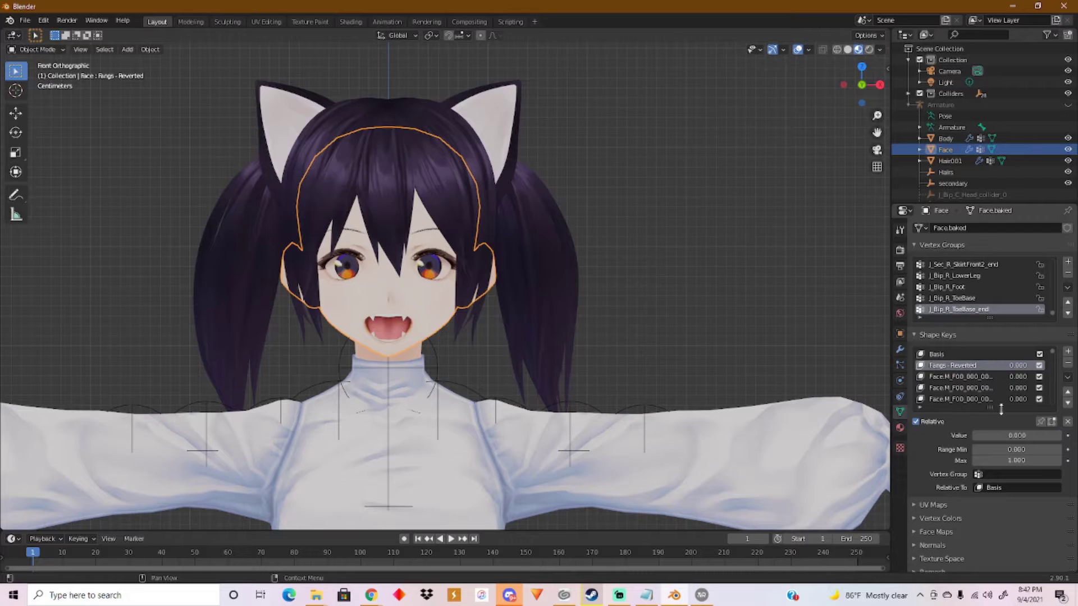
left_click(975, 436)
type("1")
key("Return")
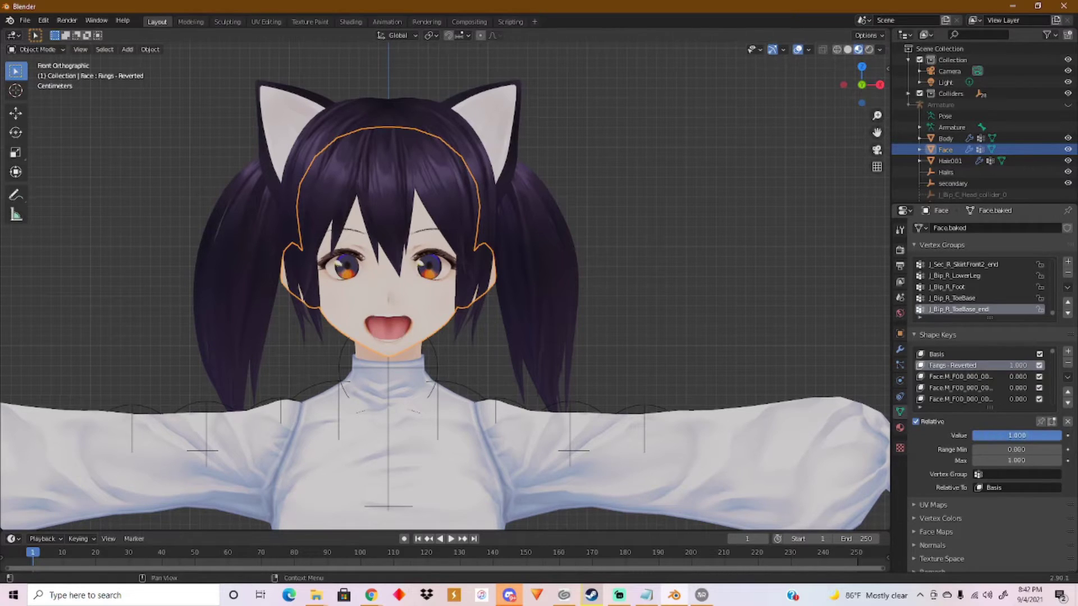
key("ctrl+z")
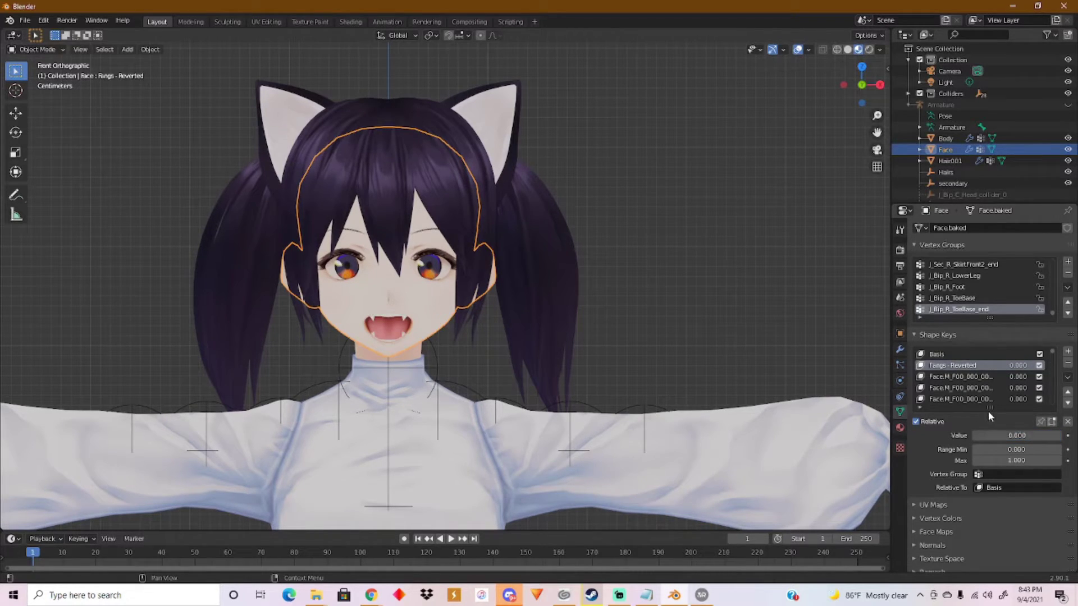
Return the Joy mouth shape key's value to 0
scroll(1055, 357, "down", 2)
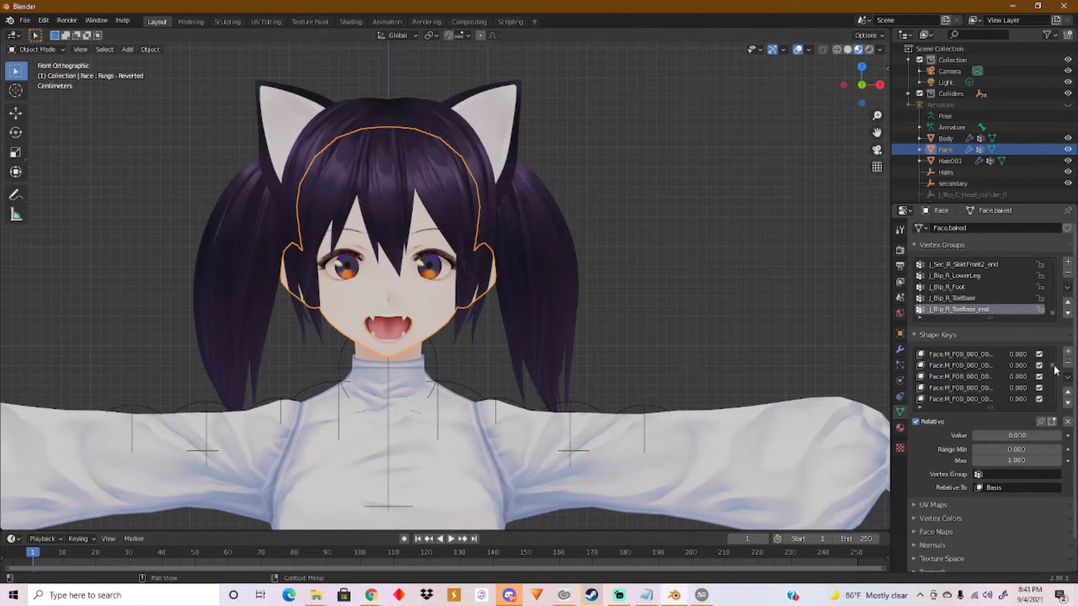
scroll(1054, 376, "up", 1)
left_click(964, 357)
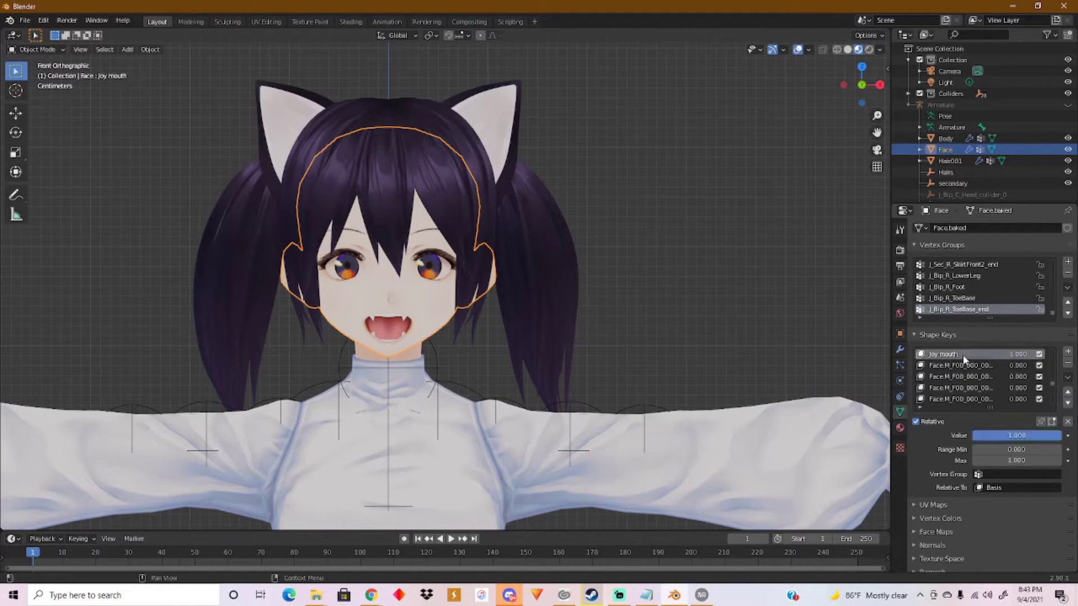
scroll(973, 366, "up", 2)
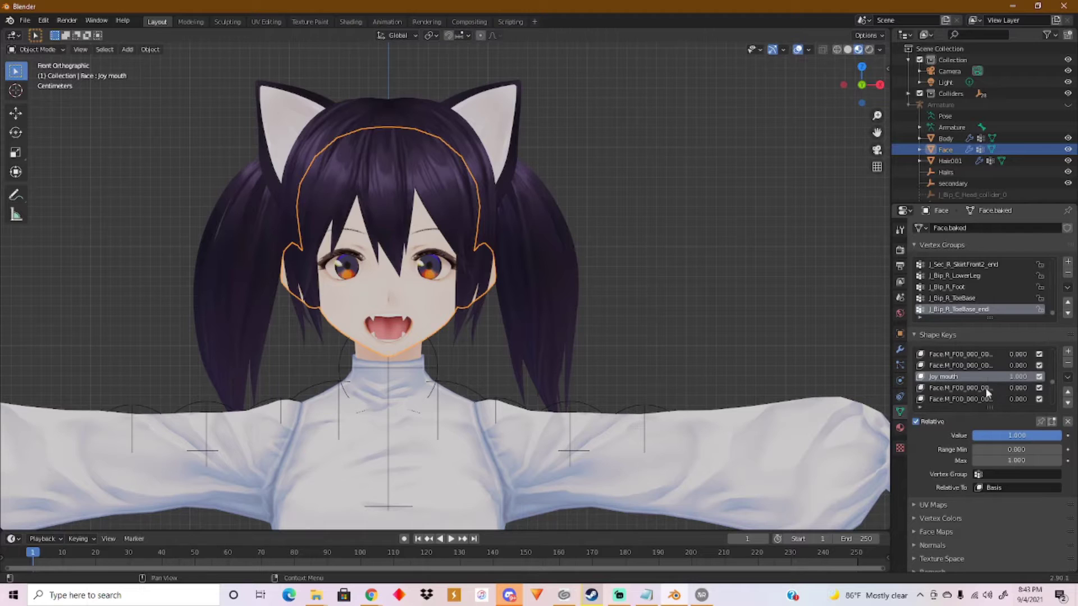
left_click_drag(1030, 438, 974, 438)
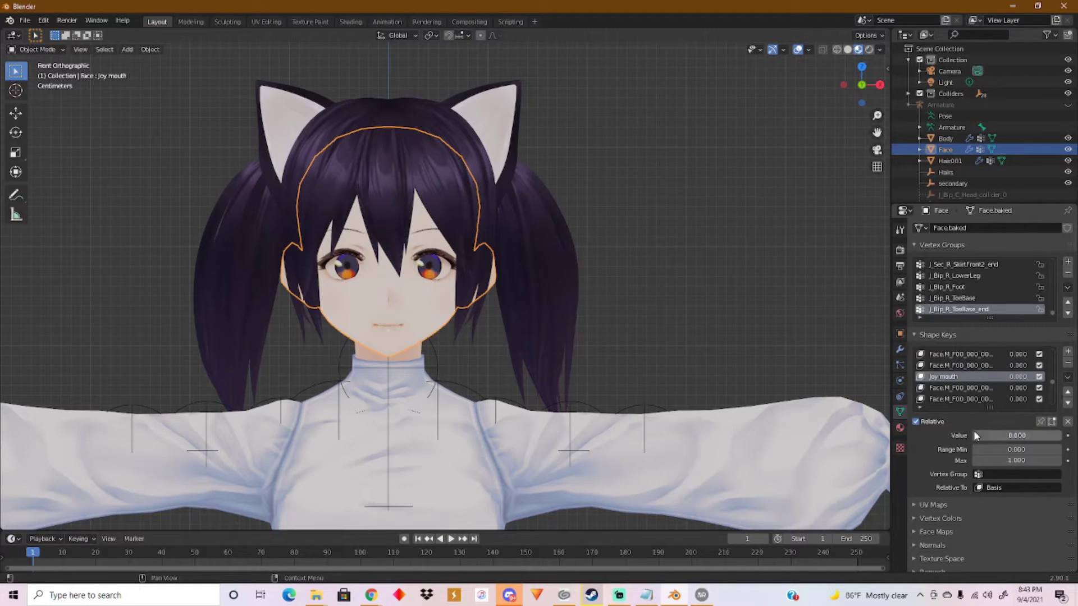
scroll(1052, 396, "up", 3)
scroll(1055, 366, "up", 2)
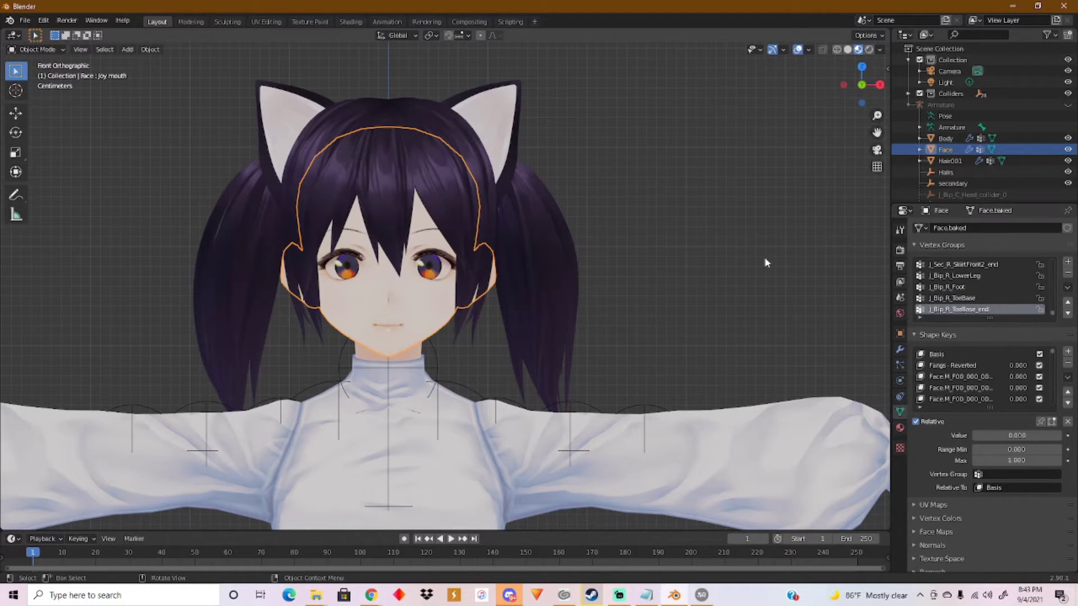
Unhide the armature in the viewport and deselect the Face mesh
left_click(1068, 105)
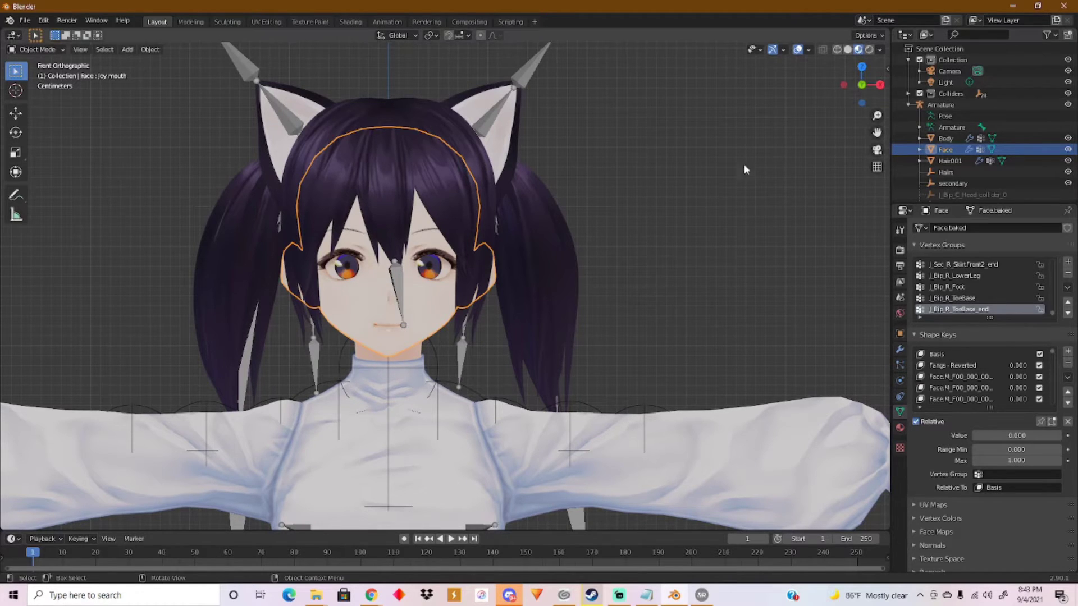
left_click(689, 195)
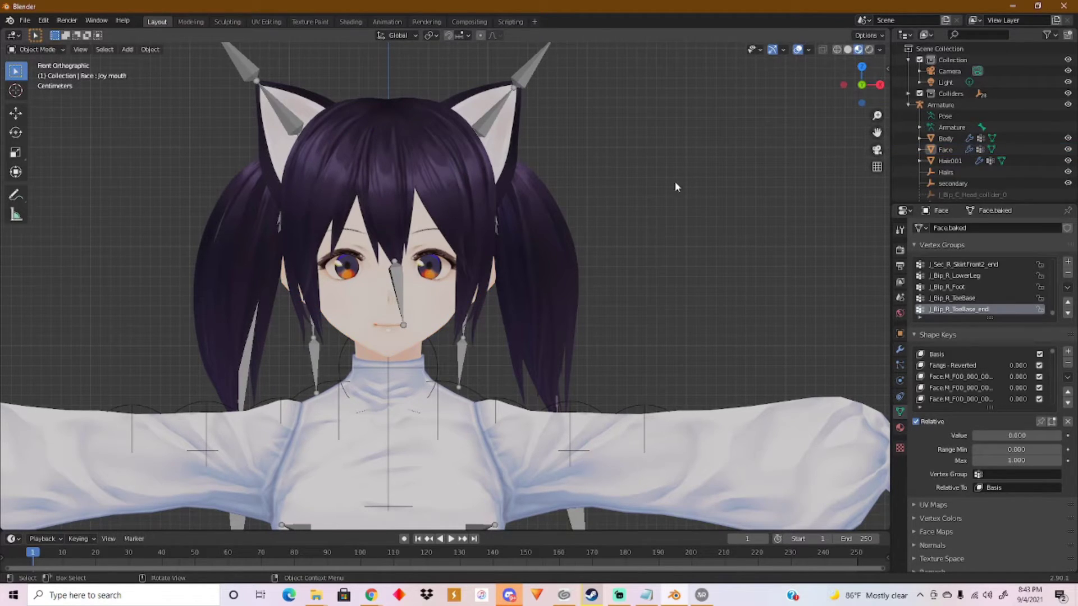
Export the model as a VRM file named "Neko teeth test done" in the 2021 folder
left_click(25, 21)
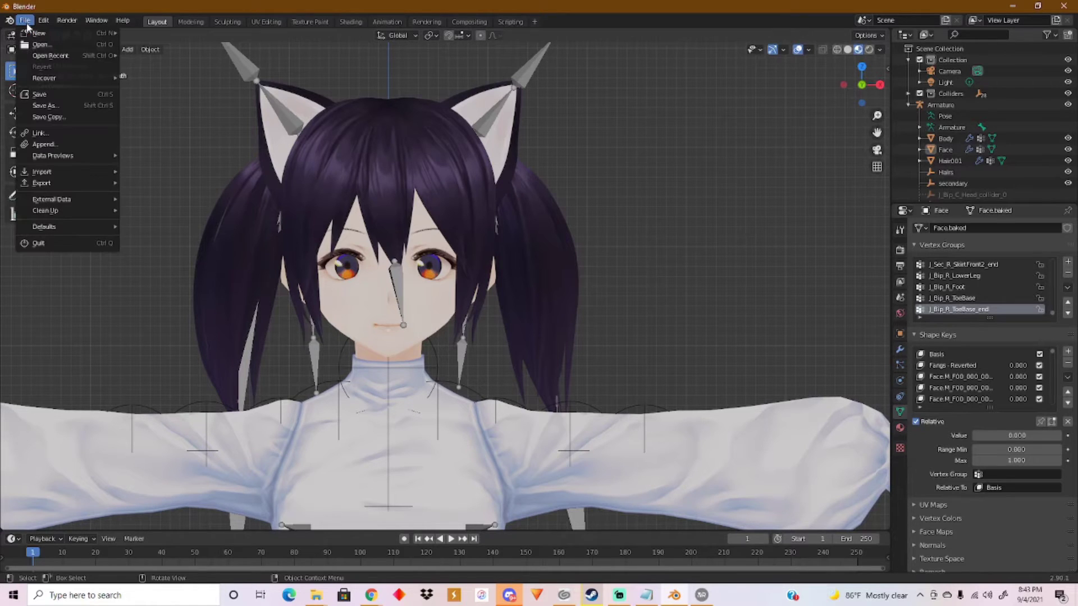
mouse_move(64, 183)
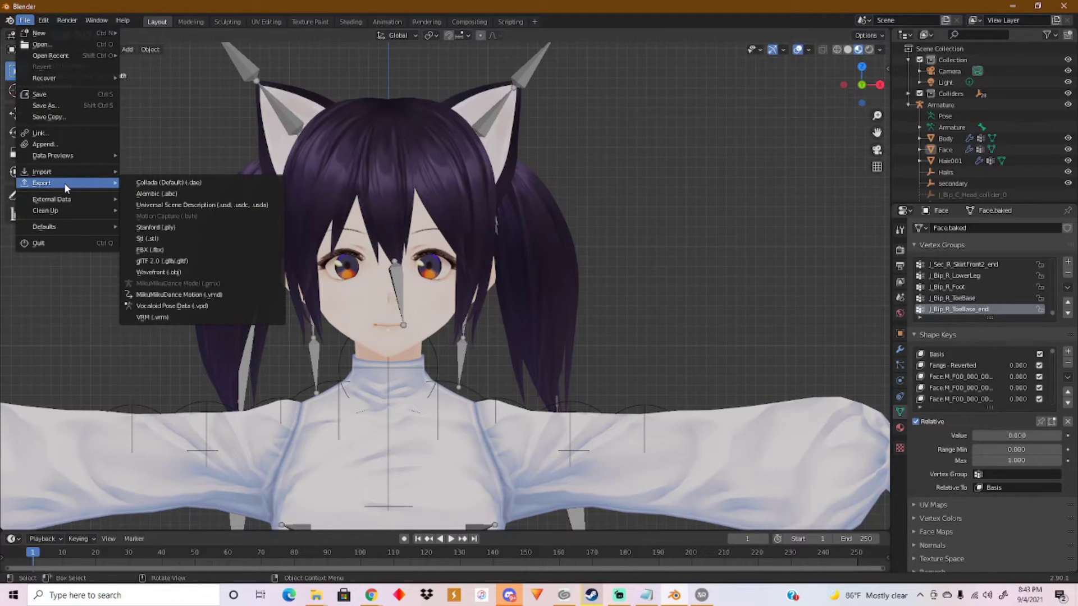
left_click(158, 318)
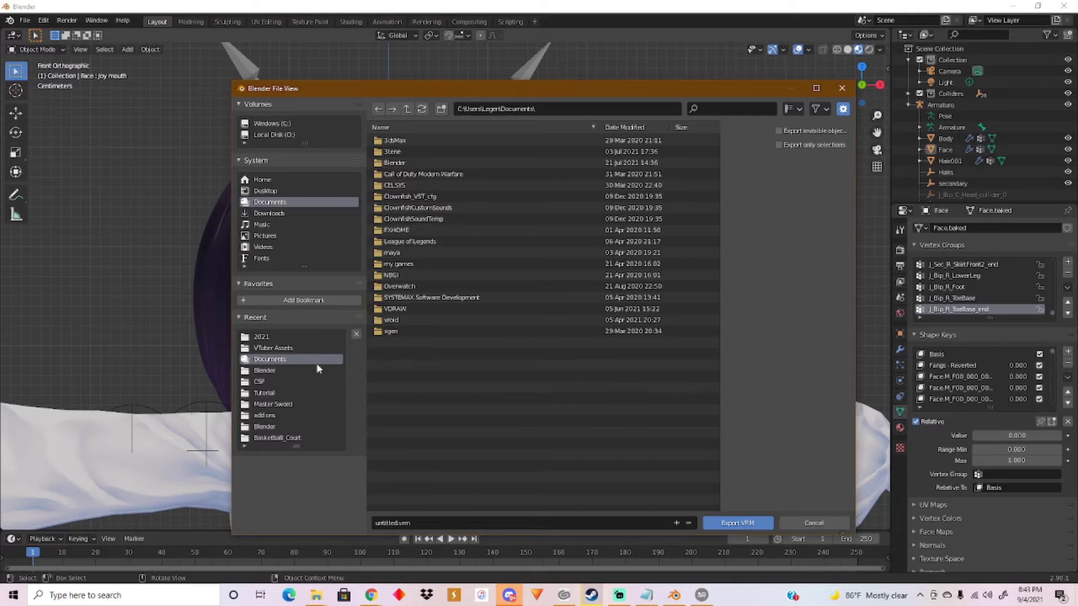
left_click(279, 339)
left_click(437, 522)
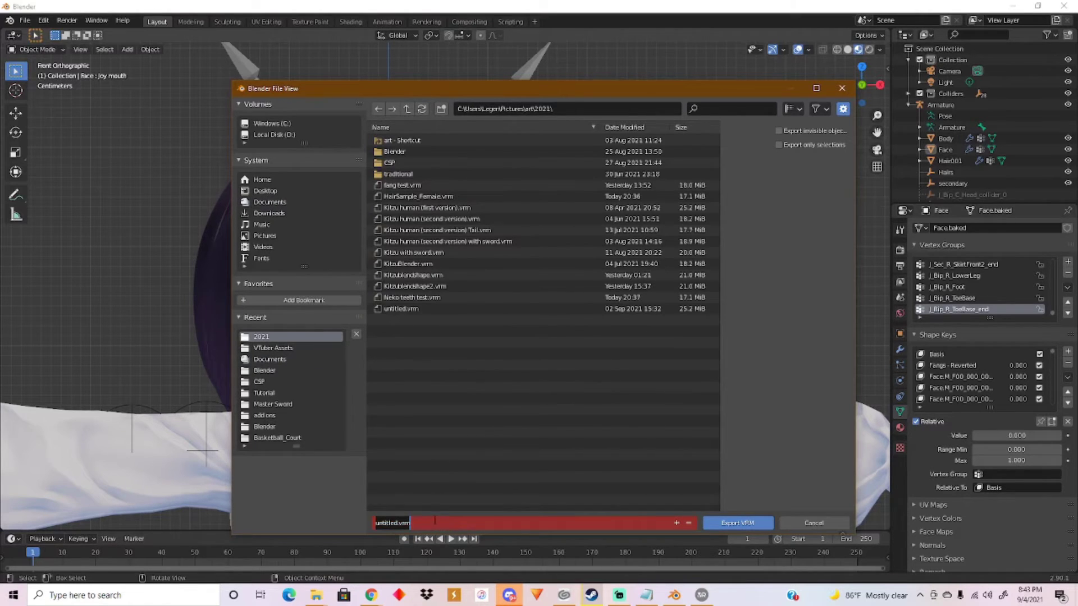
type("Neko teeth test done")
key("Return")
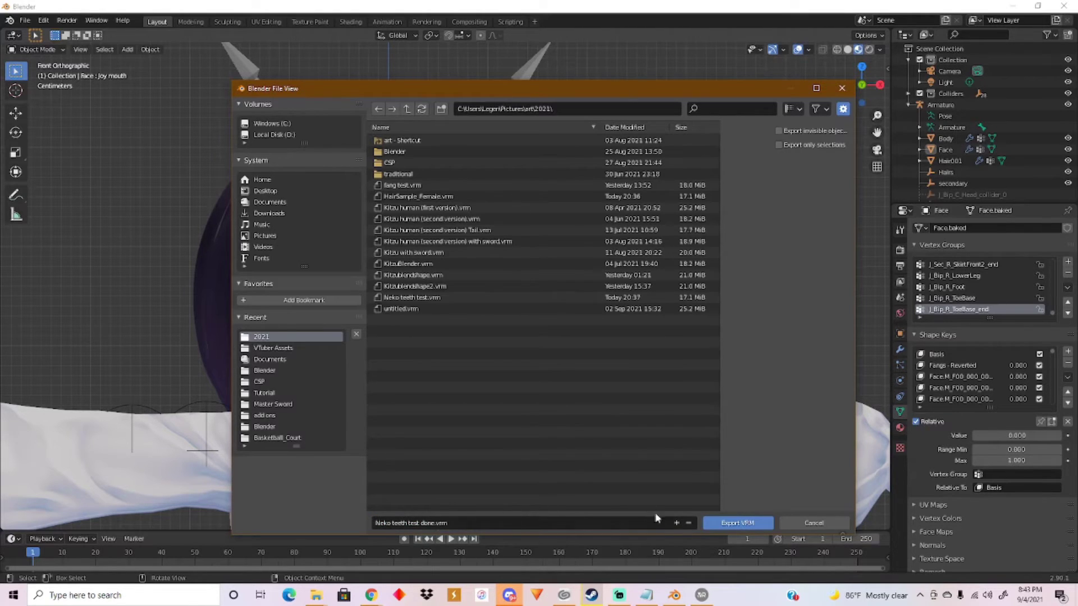
left_click(748, 525)
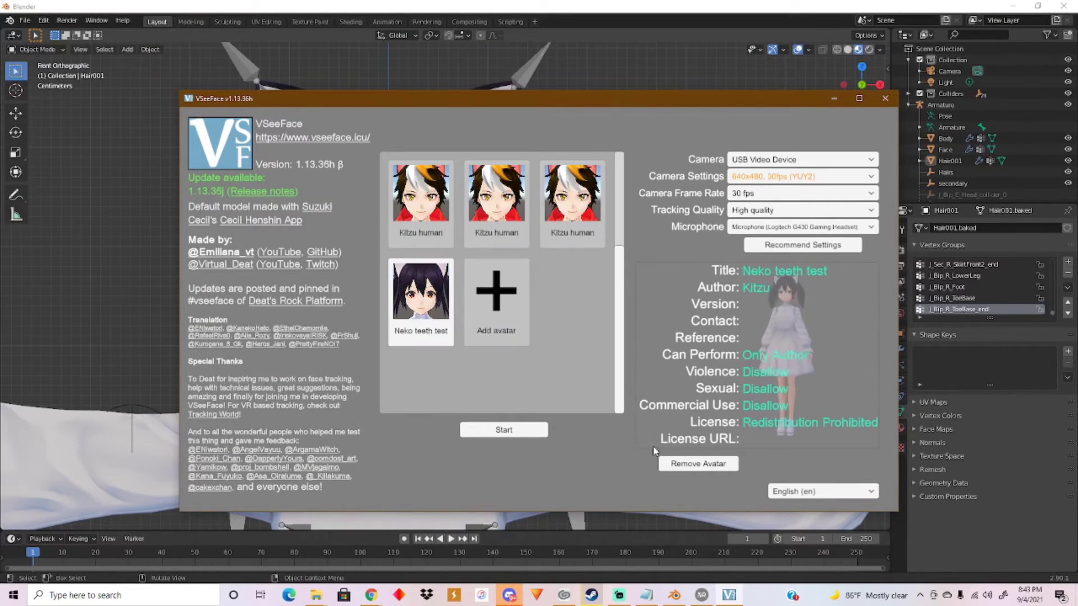
In VSeeFace, remove the old Neko teeth test avatar and add Neko teeth test done.vrm from the 2021 folder
left_click(698, 464)
left_click(421, 295)
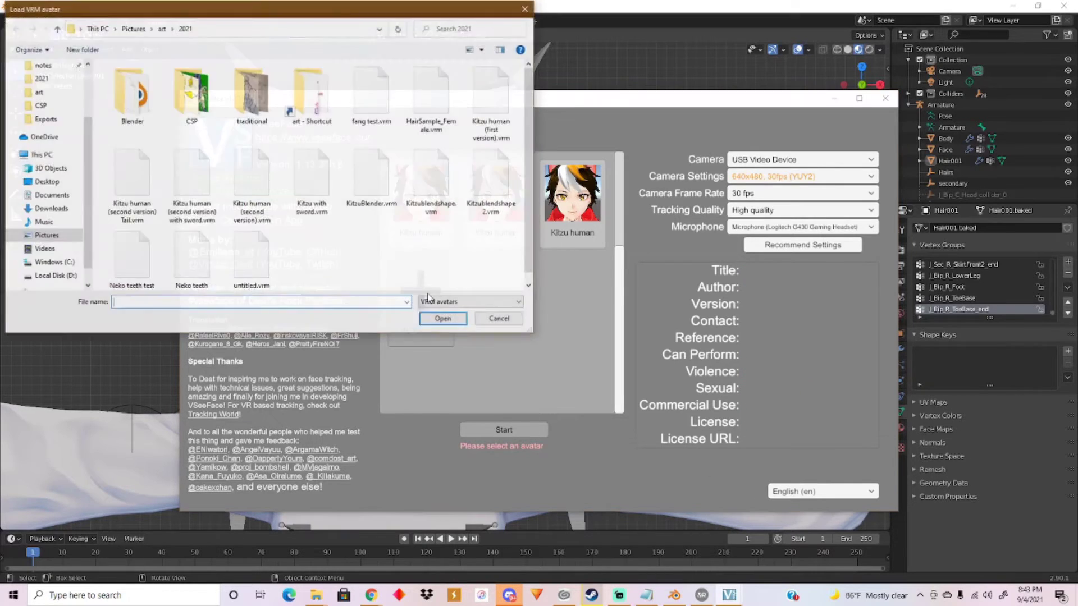
scroll(395, 265, "down", 1)
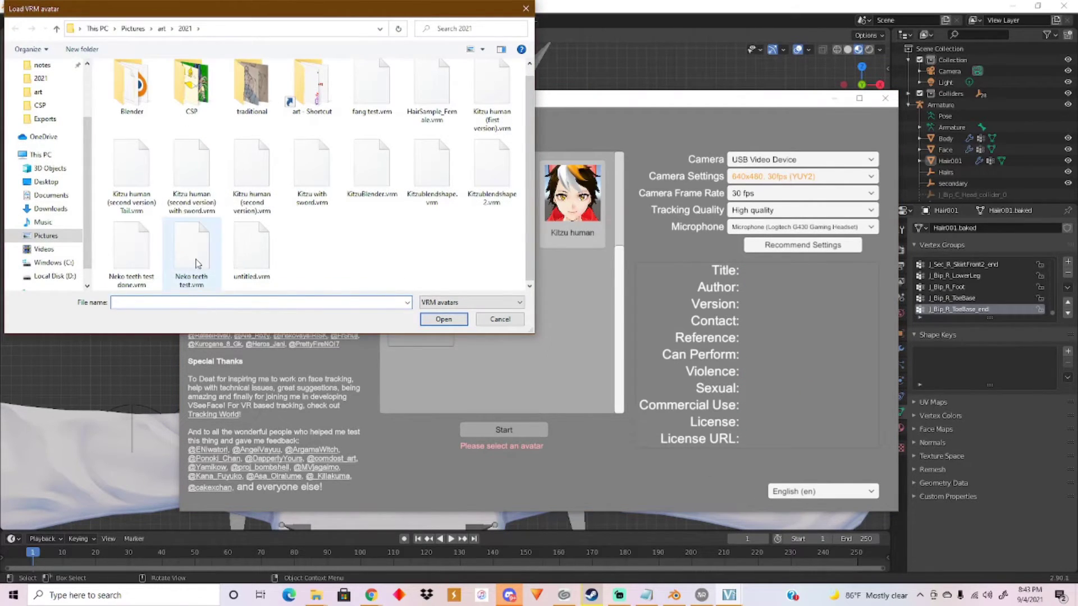
left_click(147, 264)
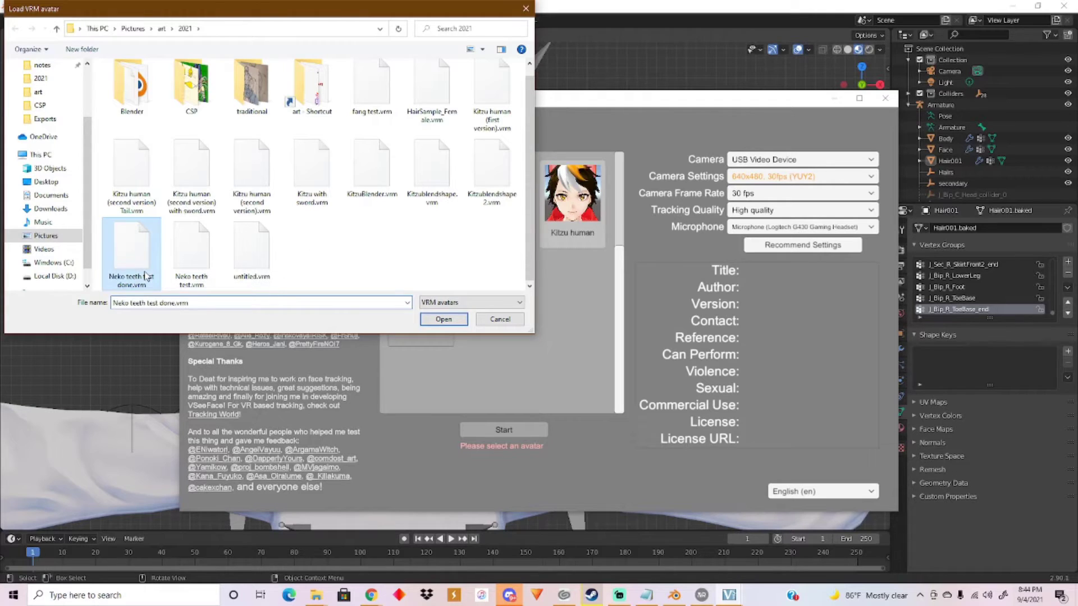
left_click(443, 319)
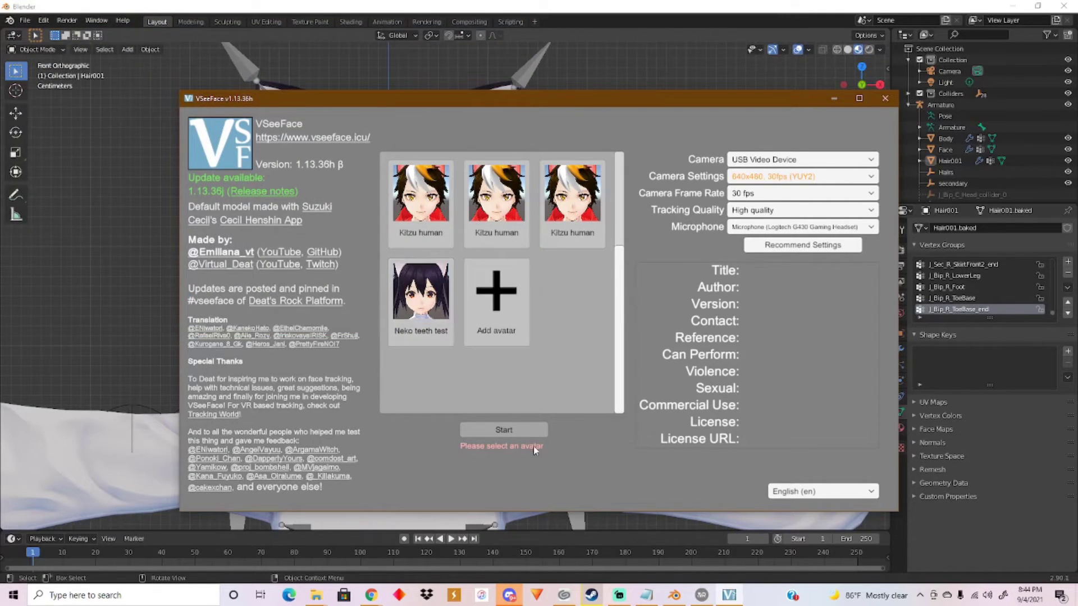
Start VSeeFace with the newly added Neko teeth test avatar and examine its mouth up close for the fangs
left_click(435, 334)
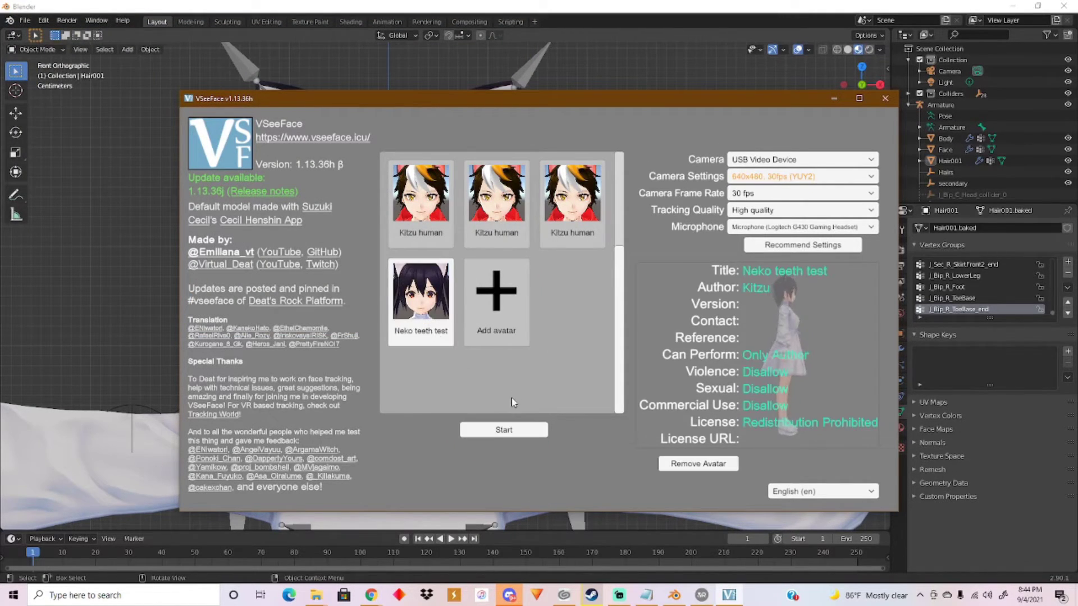
left_click(502, 430)
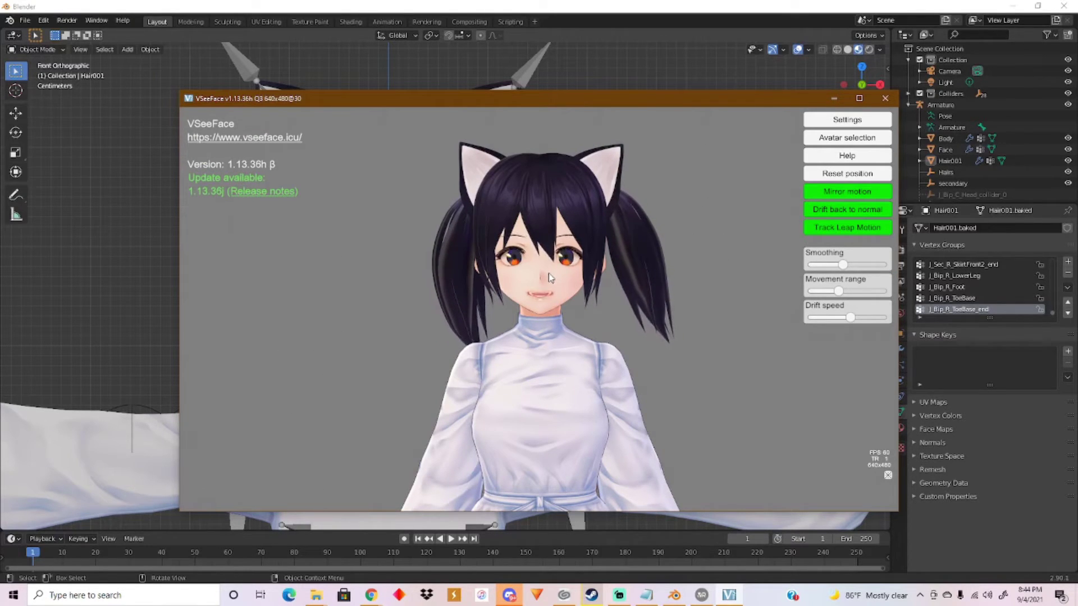
scroll(549, 277, "up", 5)
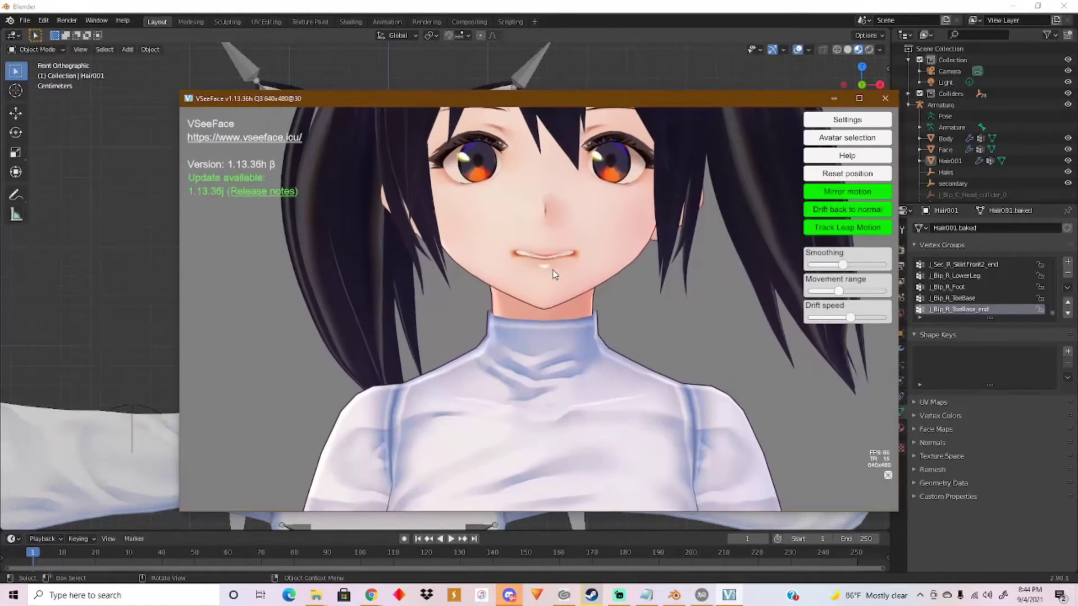